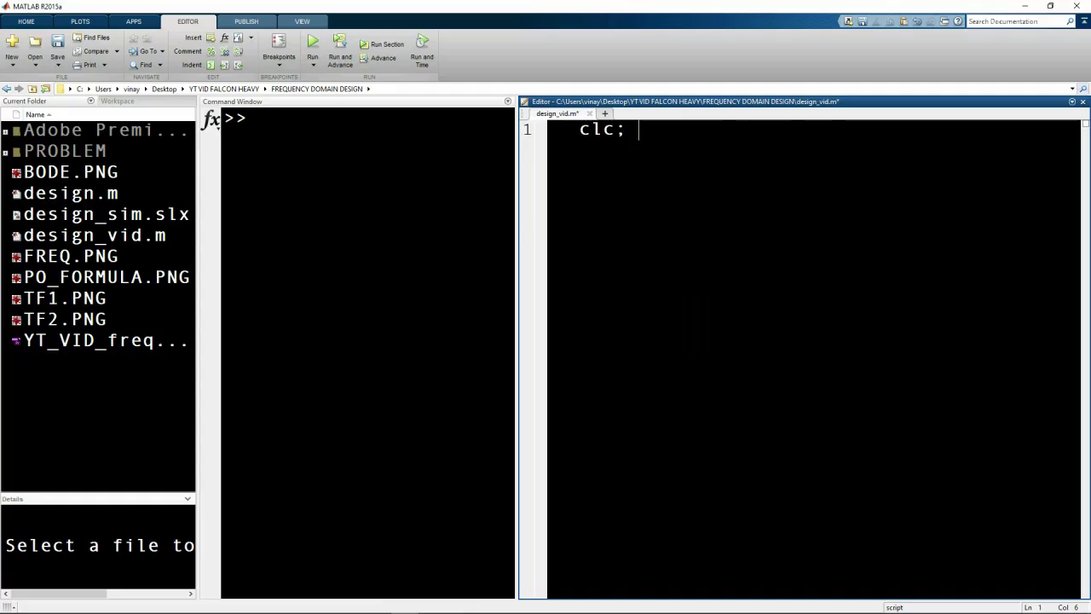
Step: Start the script with clc; close all; clear all; and a 0.2 rad/s step-input comment, and define oLoop = tf([1.151 0.1774], [1 0.739 0.921 0]);
{"action": "type", "text": "ll; clear al"}
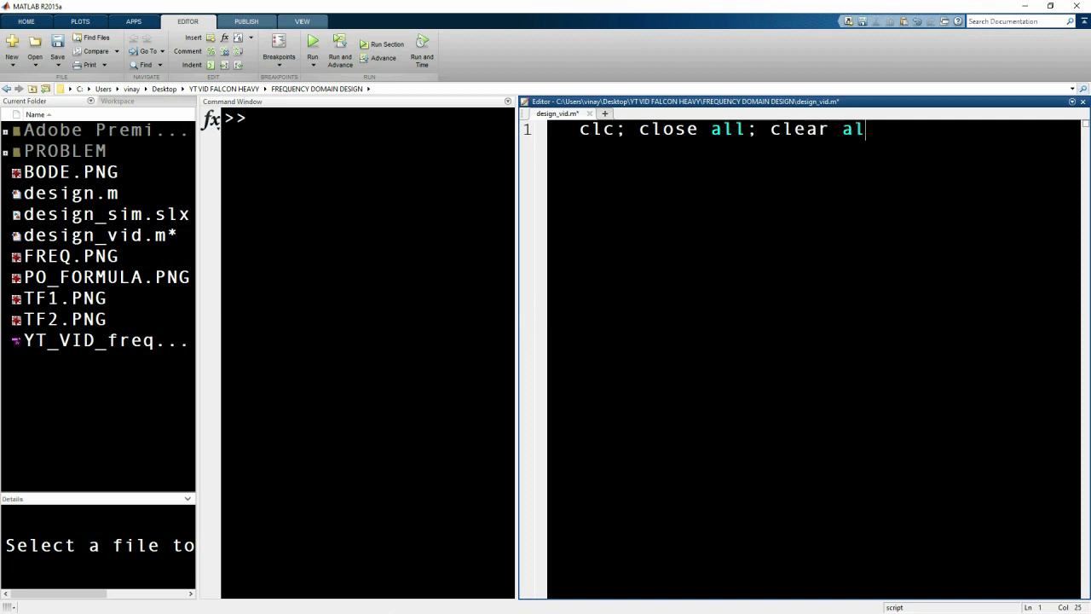
{"action": "type", "text": "l;"}
{"action": "type", "text": "op = "}
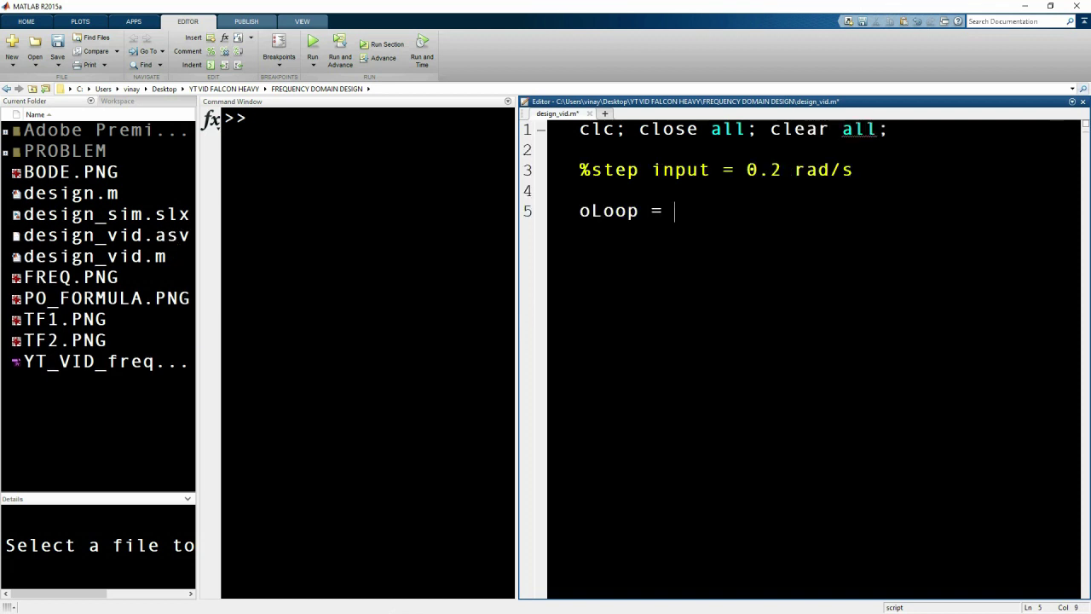
{"action": "type", "text": "tf([1.151 0.1774]"}
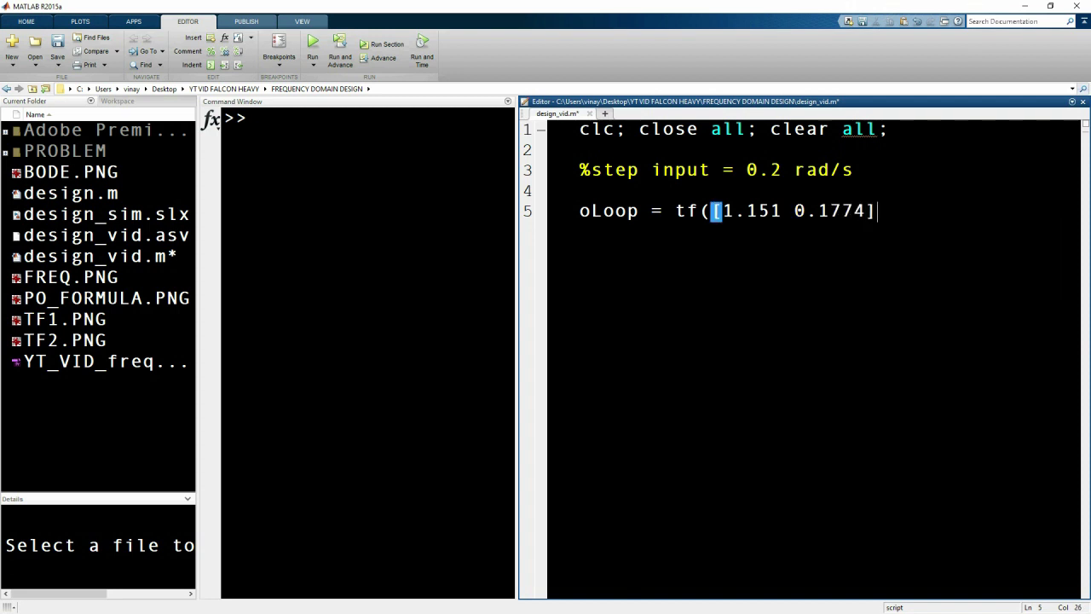
{"action": "type", "text": ", [1 0.739"}
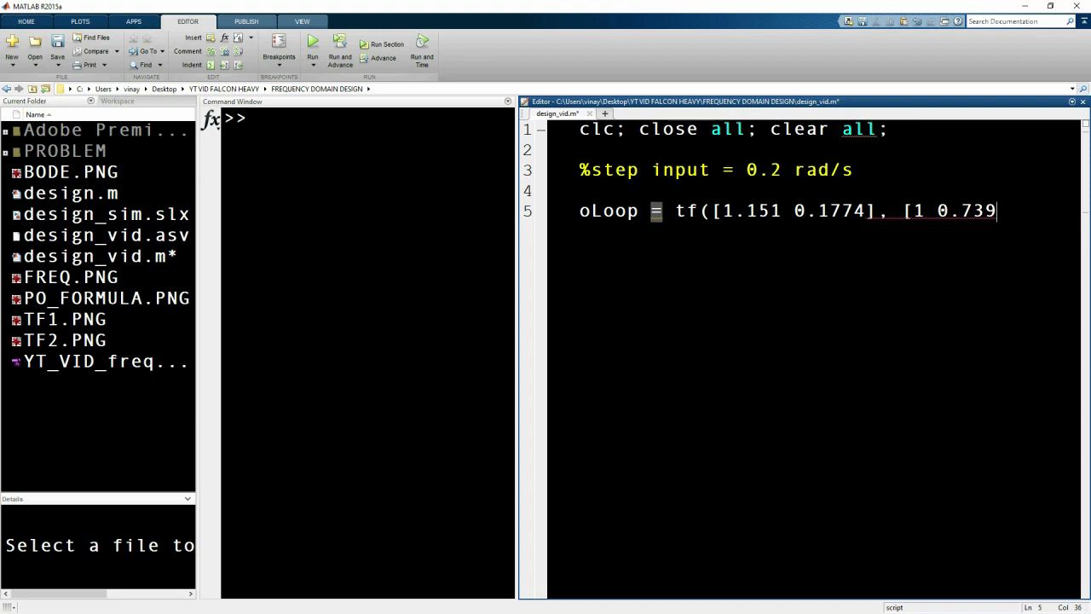
{"action": "type", "text": " 0.921 0]"}
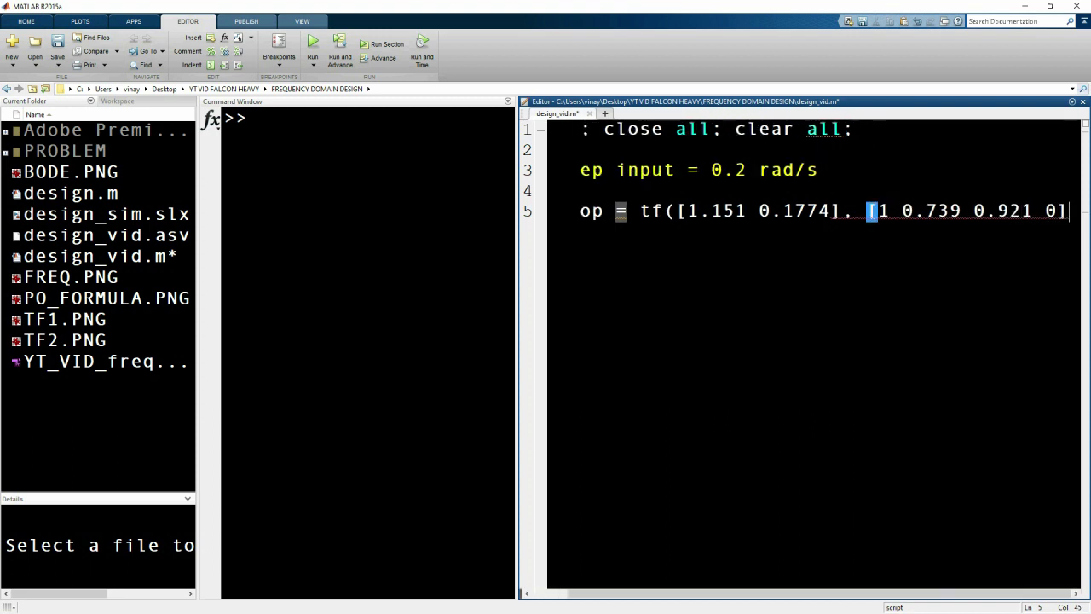
Step: Print the oLoop transfer function in the Command Window and widen that pane to show the whole expression
{"action": "type", "text": "o"}
{"action": "type", "text": "Loop"}
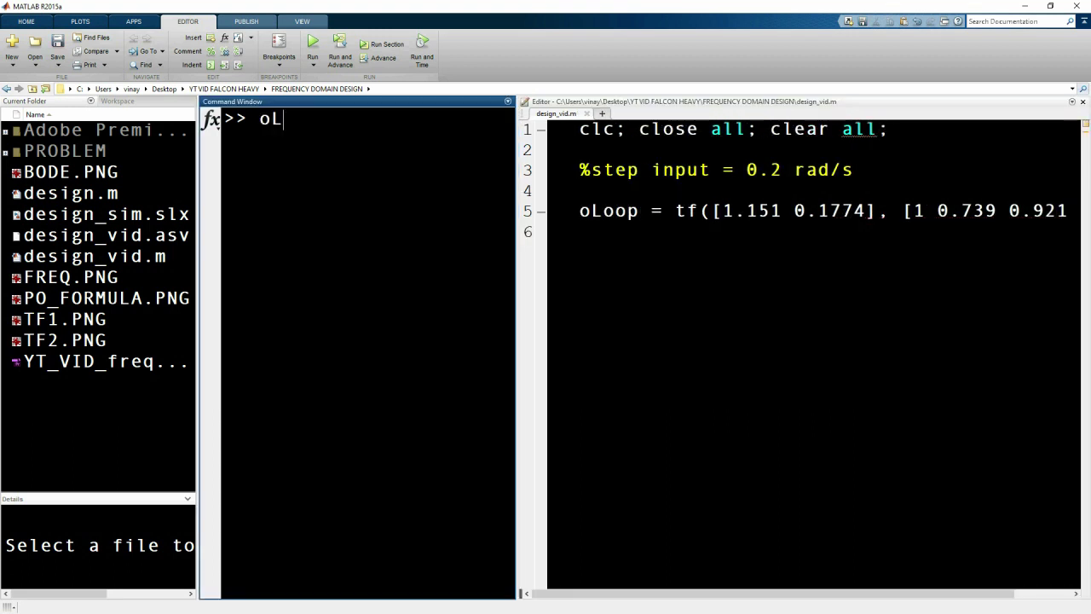
{"action": "key", "text": "Return"}
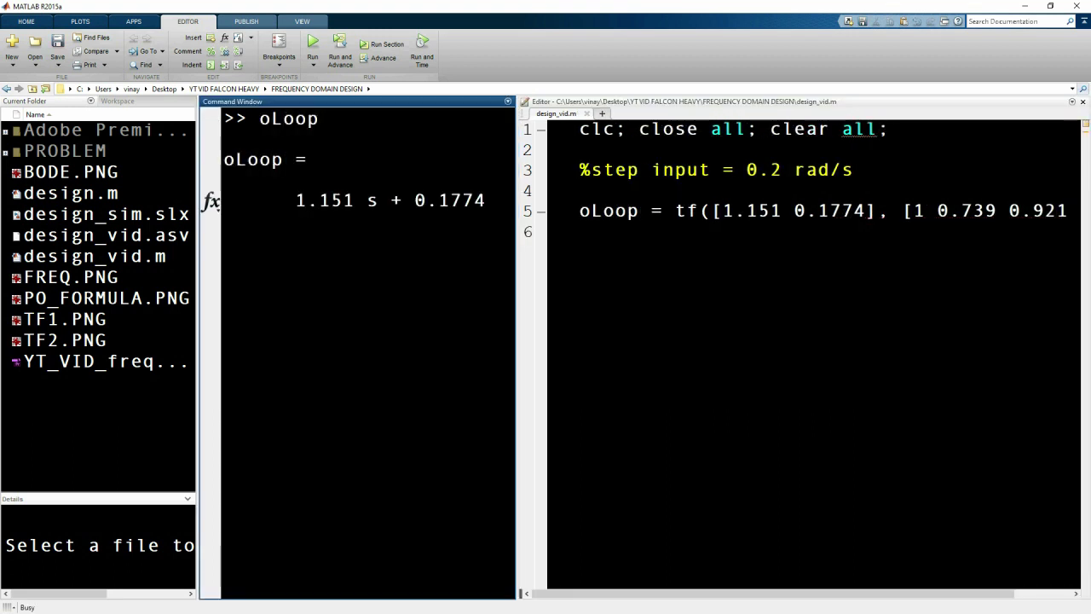
{"action": "left_click_drag", "start_coordinate": [517, 348], "coordinate": [613, 348]}
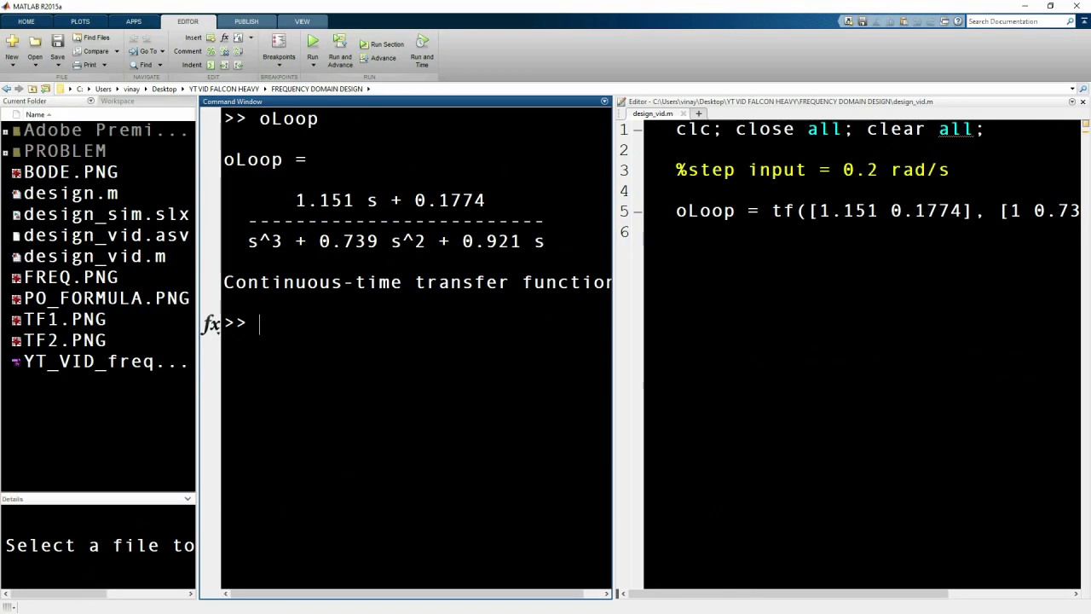
Step: Add step(0.2*oLoop,10); with the comment "Y(s) = U(s)*G(s), 10 seconds" and run the script to view the step response
{"action": "left_click", "coordinate": [723, 211]}
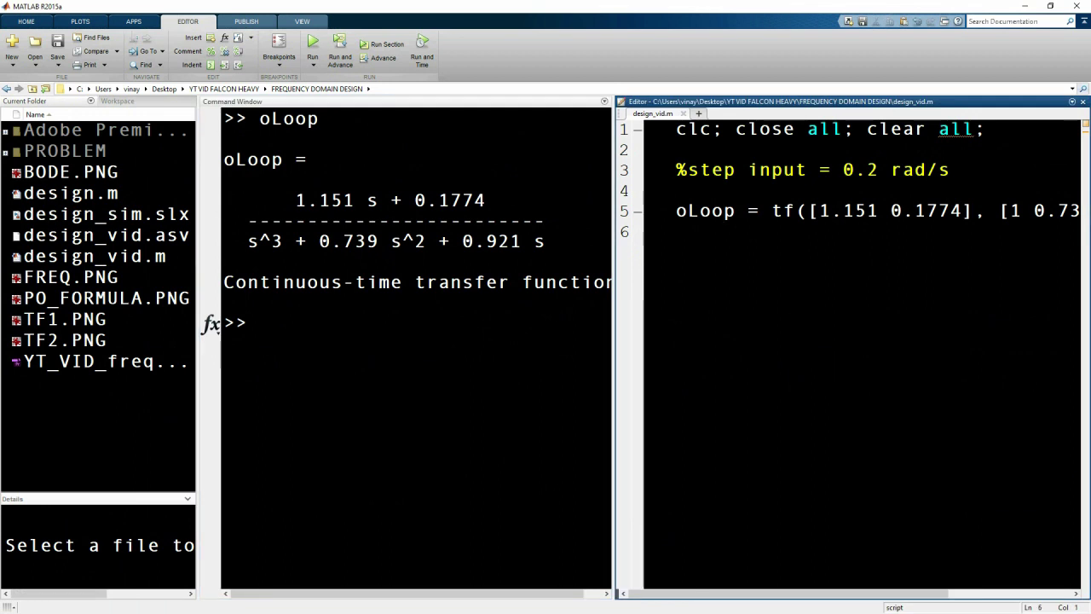
{"action": "key", "text": "Return"}
{"action": "type", "text": "step(0.2*oLi"}
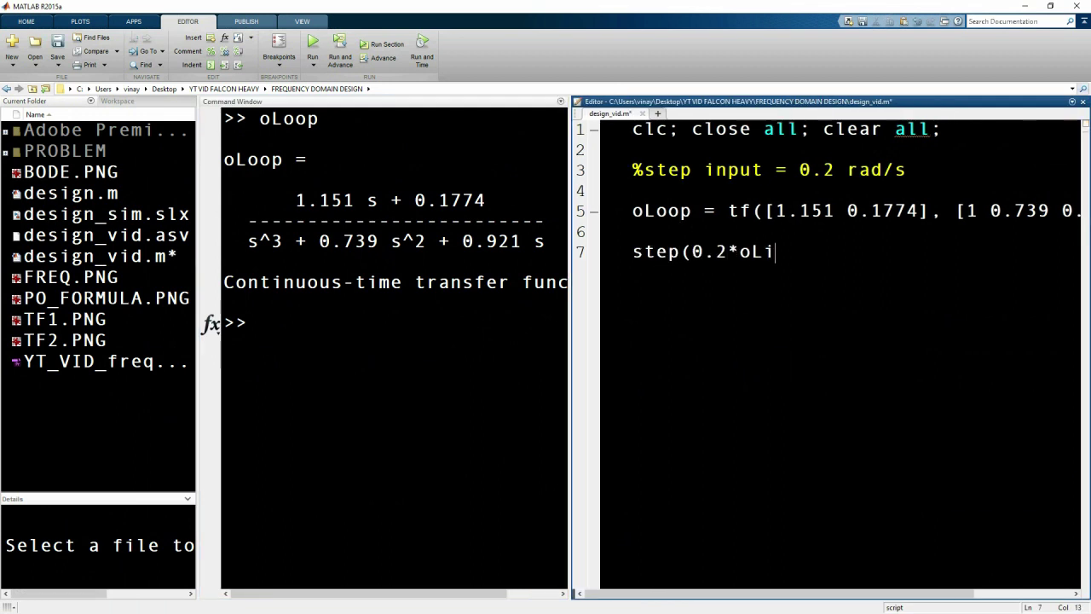
{"action": "key", "text": "BackSpace"}
{"action": "type", "text": "oop,1"}
{"action": "type", "text": "0);"}
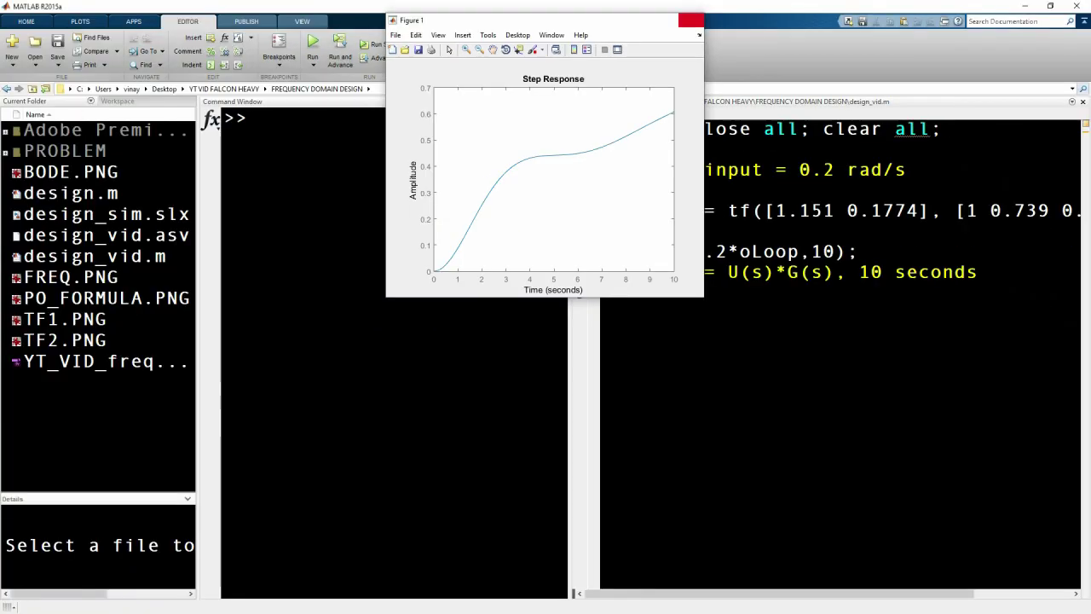
{"action": "left_click", "coordinate": [691, 19]}
Step: Rerun the script and view the open-loop root locus with rlocus(oLoop) in the Command Window, closing the figure after viewing
{"action": "left_click", "coordinate": [978, 271]}
{"action": "key", "text": "Return"}
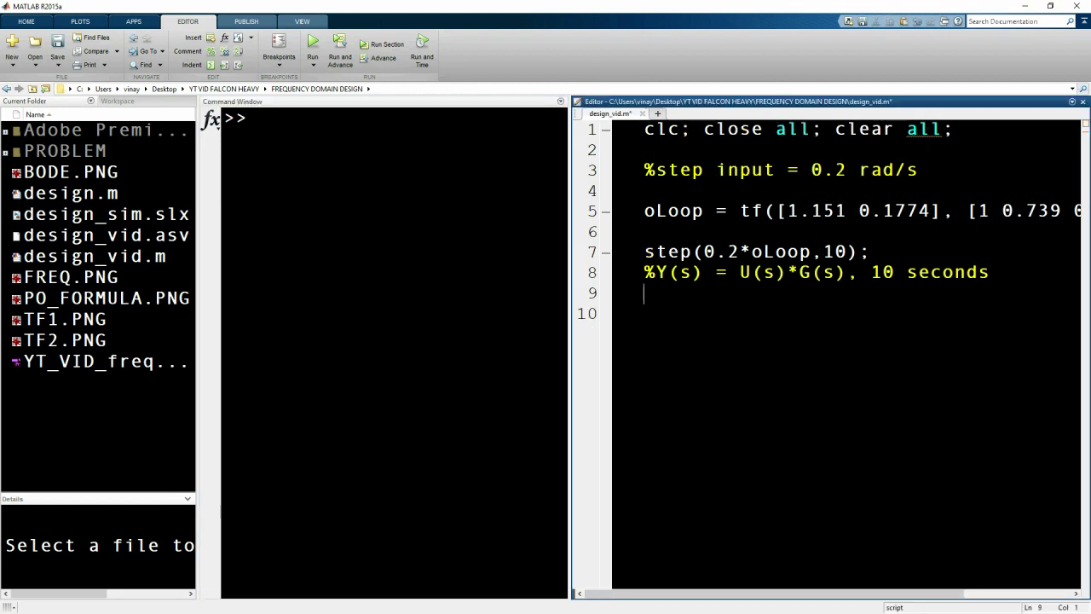
{"action": "key", "text": "F5"}
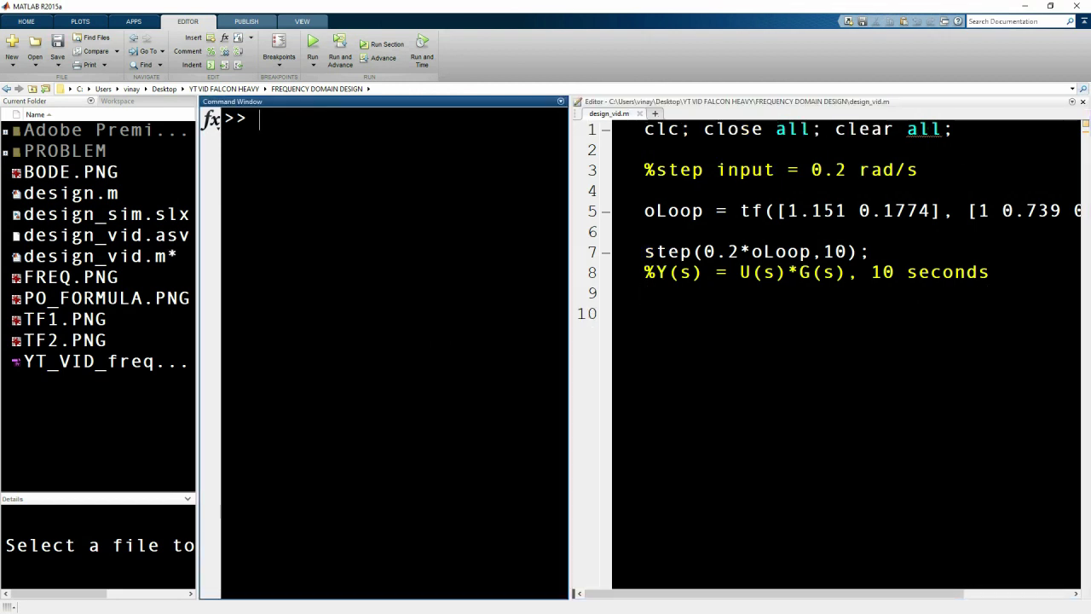
{"action": "type", "text": "rlocus(o"}
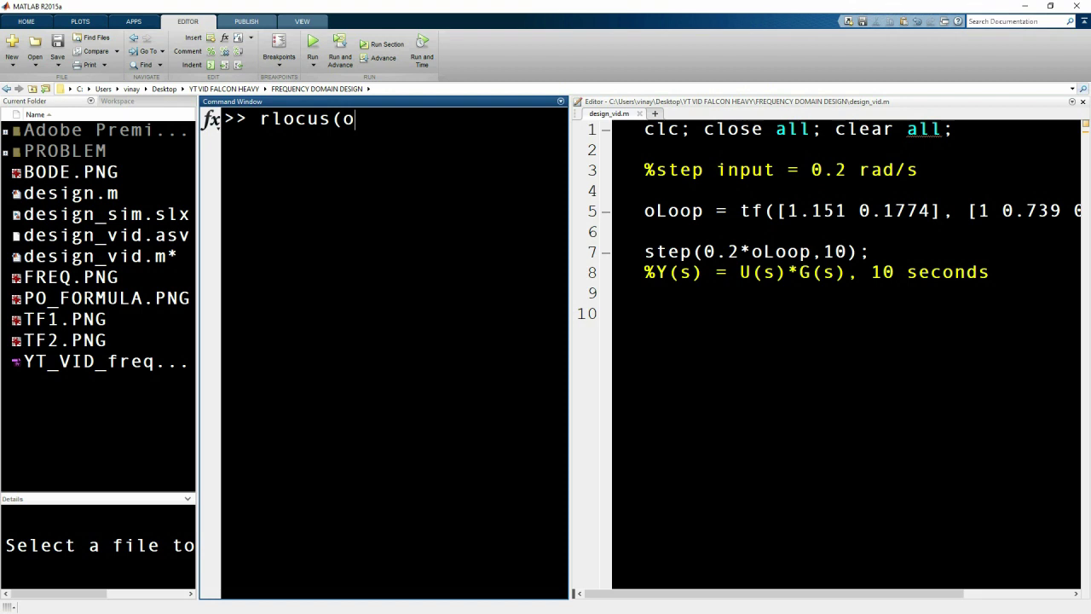
{"action": "type", "text": "Loop)"}
{"action": "key", "text": "Return"}
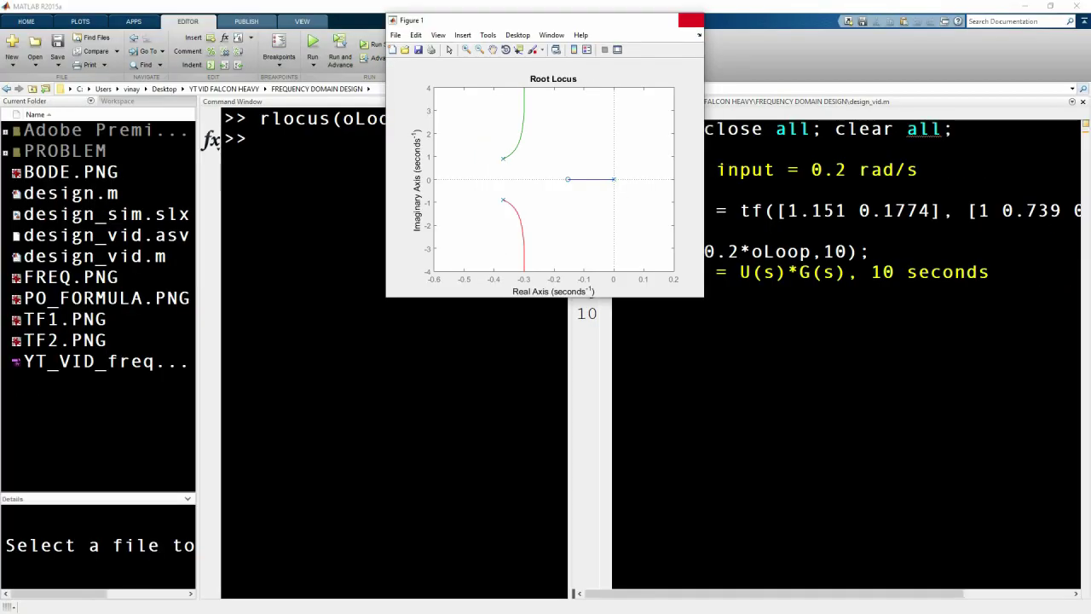
{"action": "left_click", "coordinate": [691, 18]}
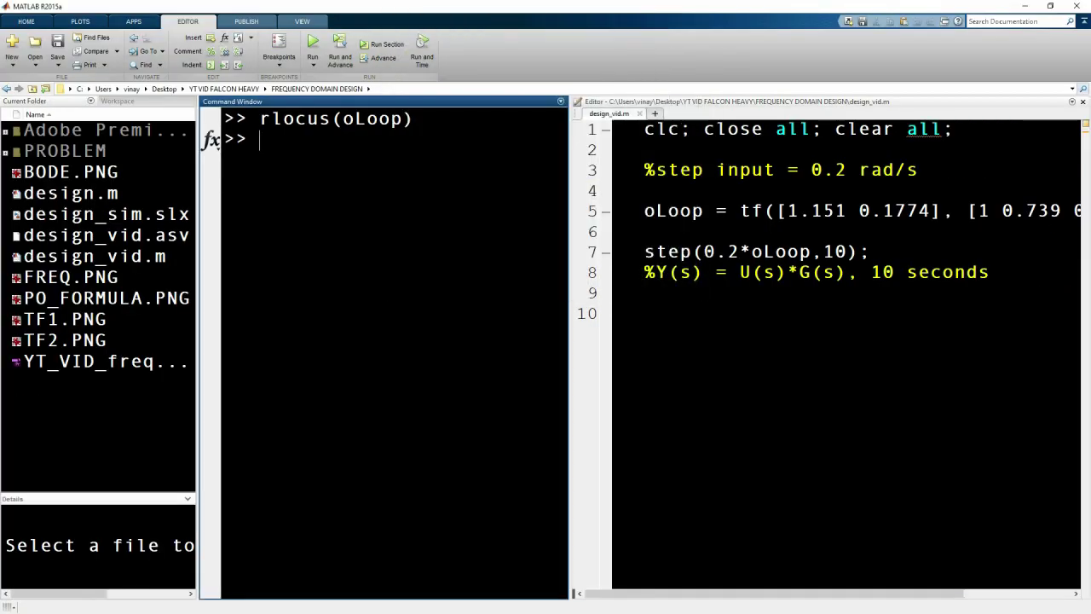
Step: Add the script comments "type 1 TF, pole at origin, unstable" and "type 1 TF with step input, for closed loop, must be 0 error!"
{"action": "left_click", "coordinate": [644, 293]}
{"action": "type", "text": "%type 1 TF, pole at origin, unstable"}
{"action": "key", "text": "Return"}
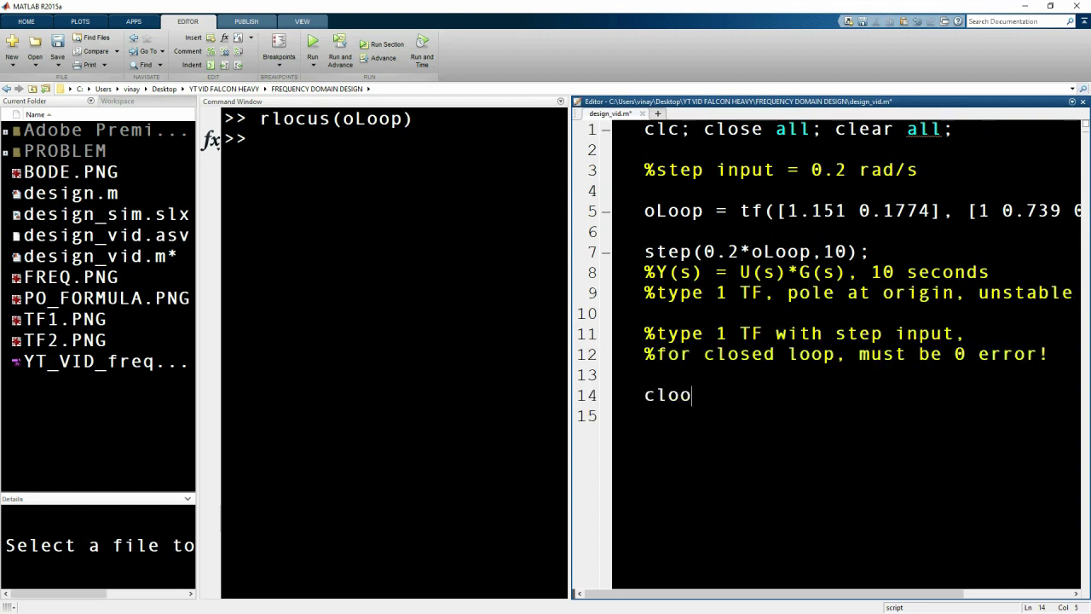
Step: Define the unity-feedback closed loop as cloop = feedback(oLoop,1); and compute its poles with r = pole(cloop);
{"action": "type", "text": "p = feedback("}
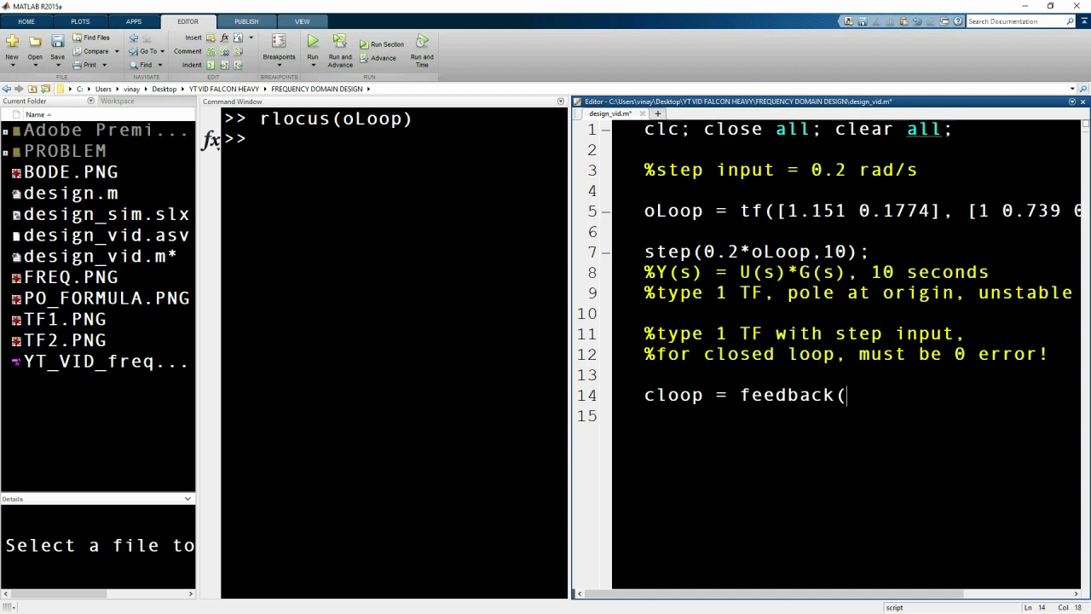
{"action": "type", "text": "oLoop,1);"}
{"action": "key", "text": "Return"}
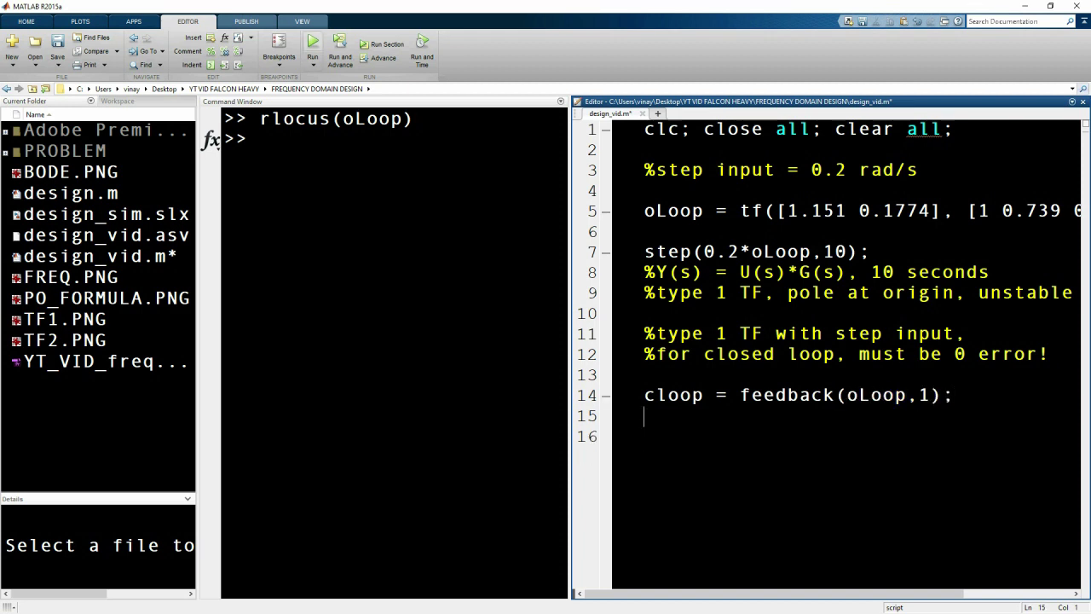
{"action": "type", "text": "r = pole(cloop); "}
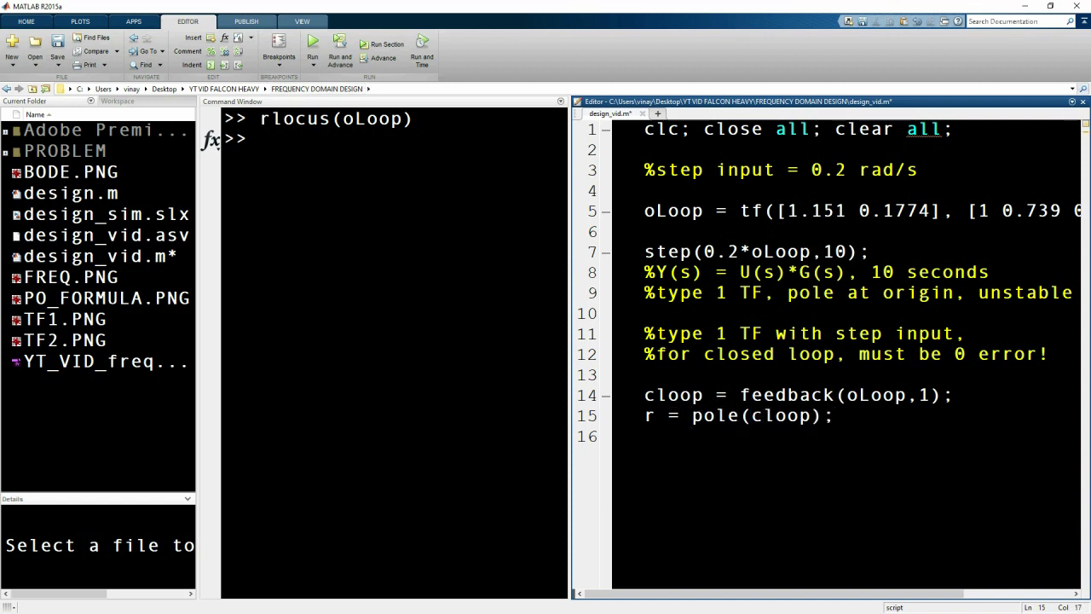
Step: Add rlocus(cloop); below the pole calculation and run the script to plot the closed-loop root locus
{"action": "type", "text": "rlocus(cLoop"}
{"action": "key", "text": "BackSpace"}
{"action": "key", "text": "BackSpace"}
{"action": "key", "text": "BackSpace"}
{"action": "key", "text": "BackSpace"}
{"action": "type", "text": "loop)"}
{"action": "key", "text": "F5"}
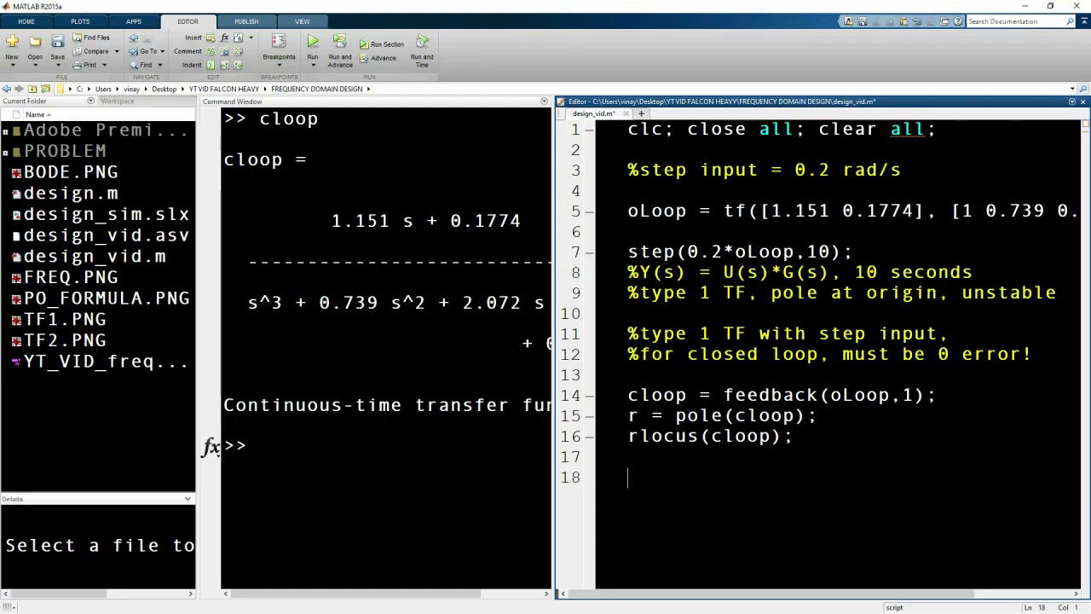
Step: Add the comment "%Let's plot bode of oLoop" at the end of the script
{"action": "type", "text": "t vode"}
{"action": "key", "text": "BackSpace"}
{"action": "key", "text": "BackSpace"}
{"action": "key", "text": "BackSpace"}
{"action": "key", "text": "BackSpace"}
{"action": "type", "text": "bode of "}
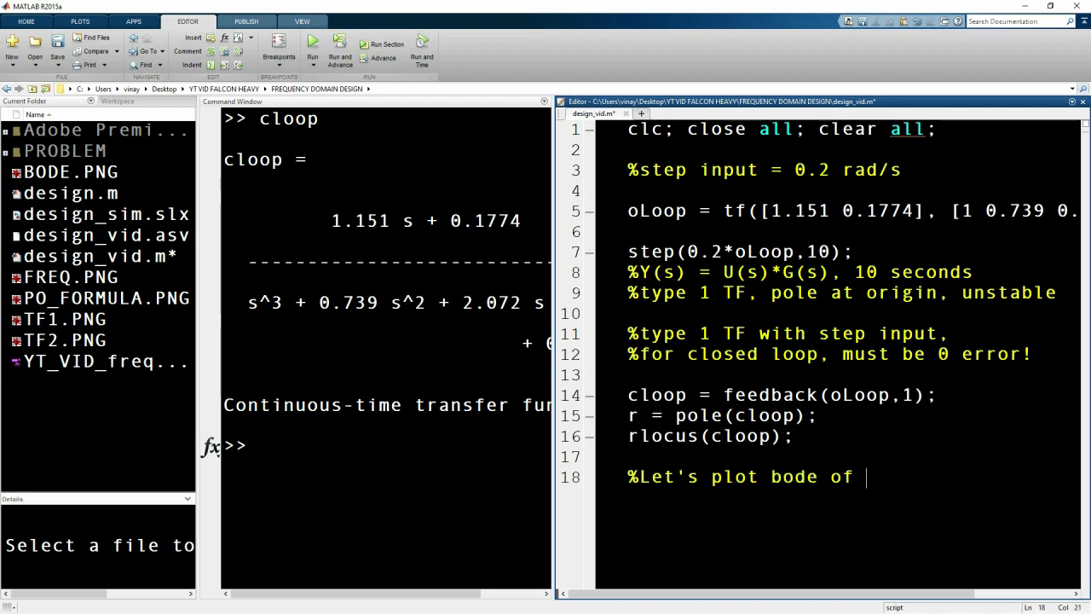
{"action": "type", "text": "oLoop"}
{"action": "key", "text": "Return"}
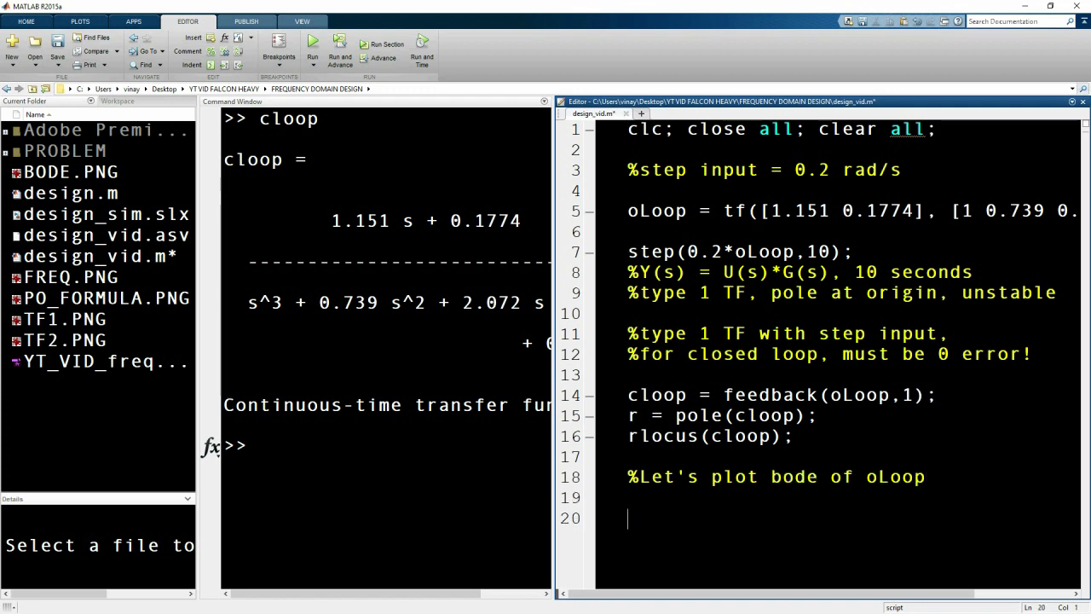
Step: Plot the open-loop Bode diagram with bode(oLoop); in the script and turn on the grid in its figure
{"action": "type", "text": "bode(oLoop);"}
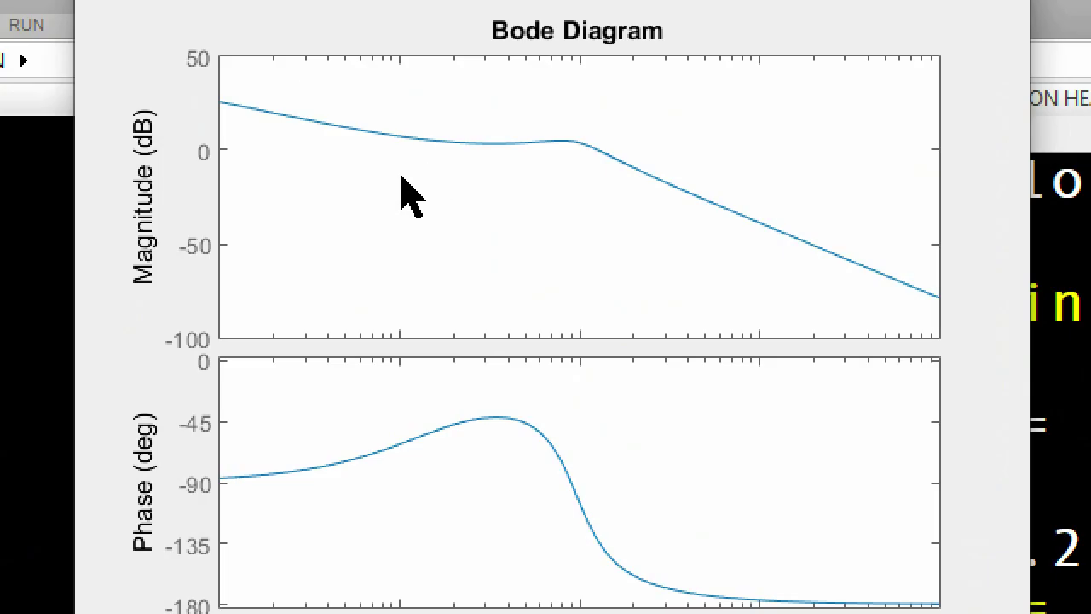
{"action": "right_click", "coordinate": [401, 190]}
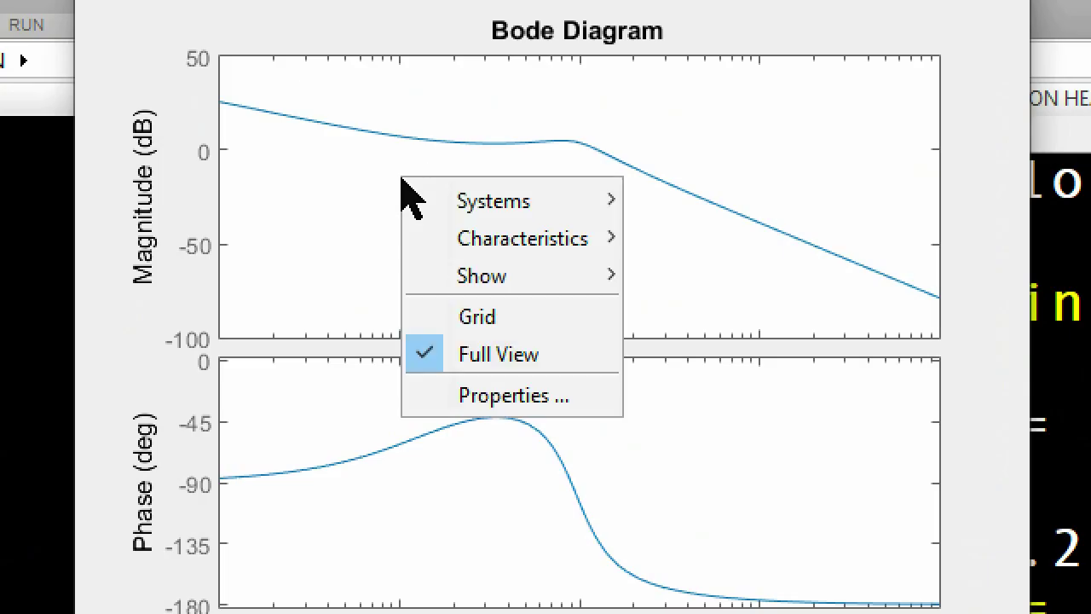
{"action": "left_click", "coordinate": [460, 317]}
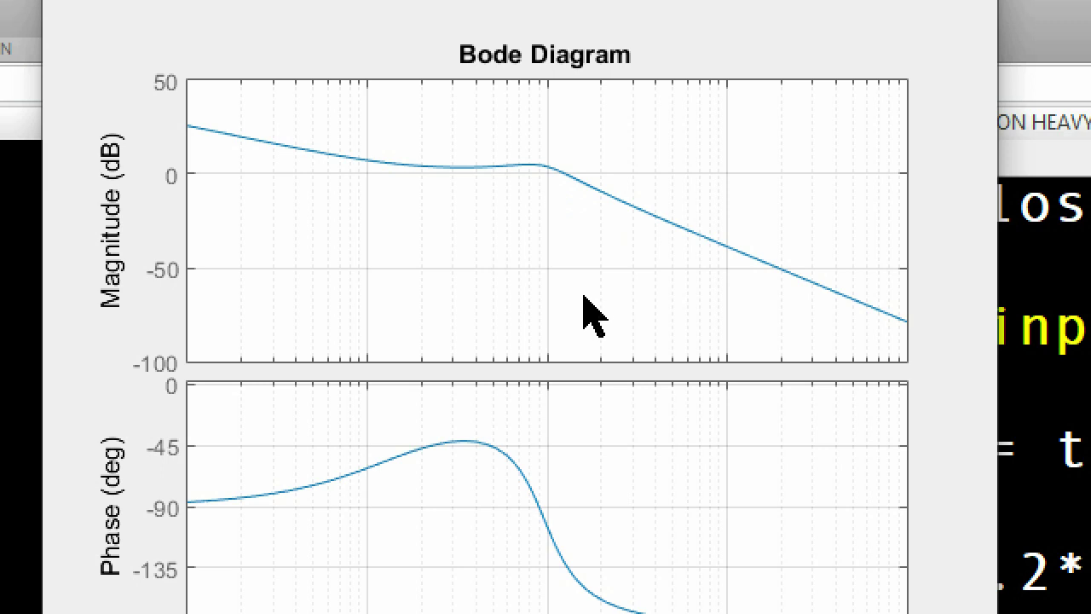
Step: Show the stability margins on the Bode diagram and inspect the margin point on the phase curve
{"action": "right_click", "coordinate": [402, 276]}
{"action": "mouse_move", "coordinate": [436, 343]}
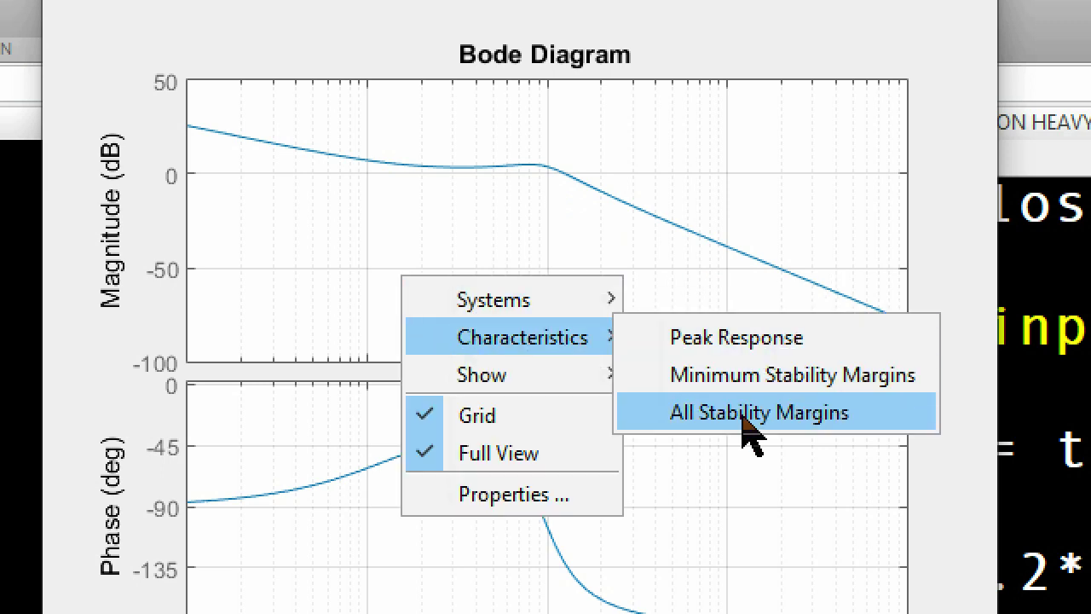
{"action": "left_click", "coordinate": [722, 385]}
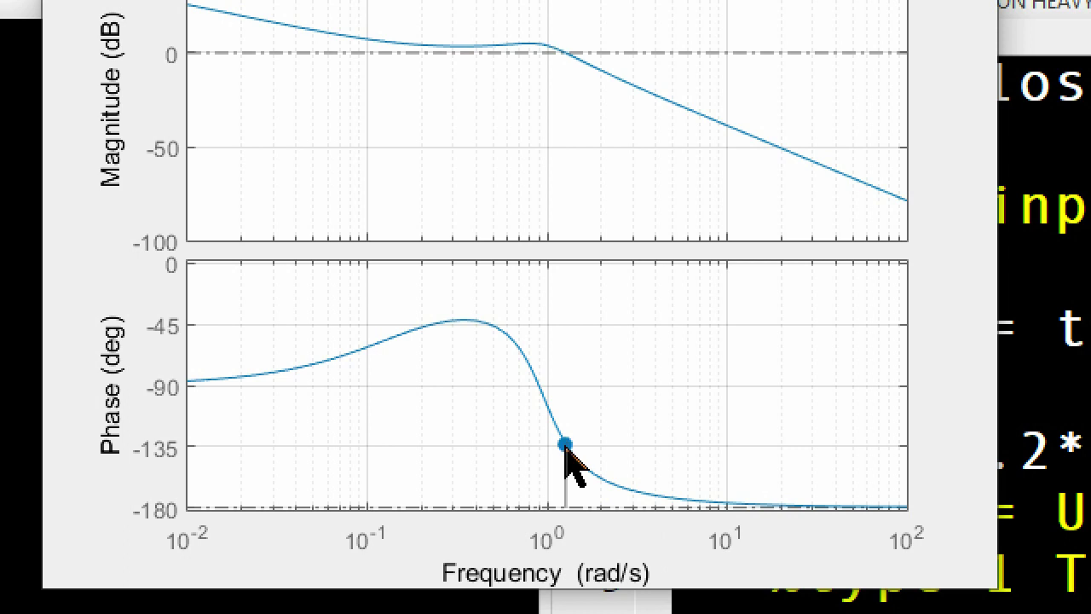
{"action": "left_click", "coordinate": [565, 445]}
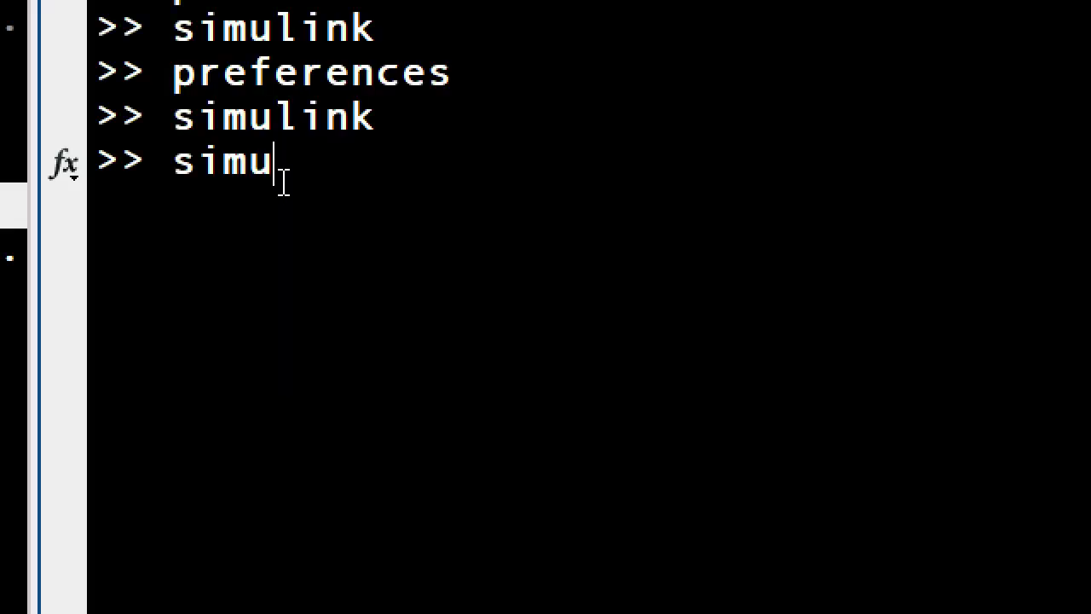
Step: Launch Simulink from the Command Window and create a new blank model from the Library Browser
{"action": "type", "text": "lin"}
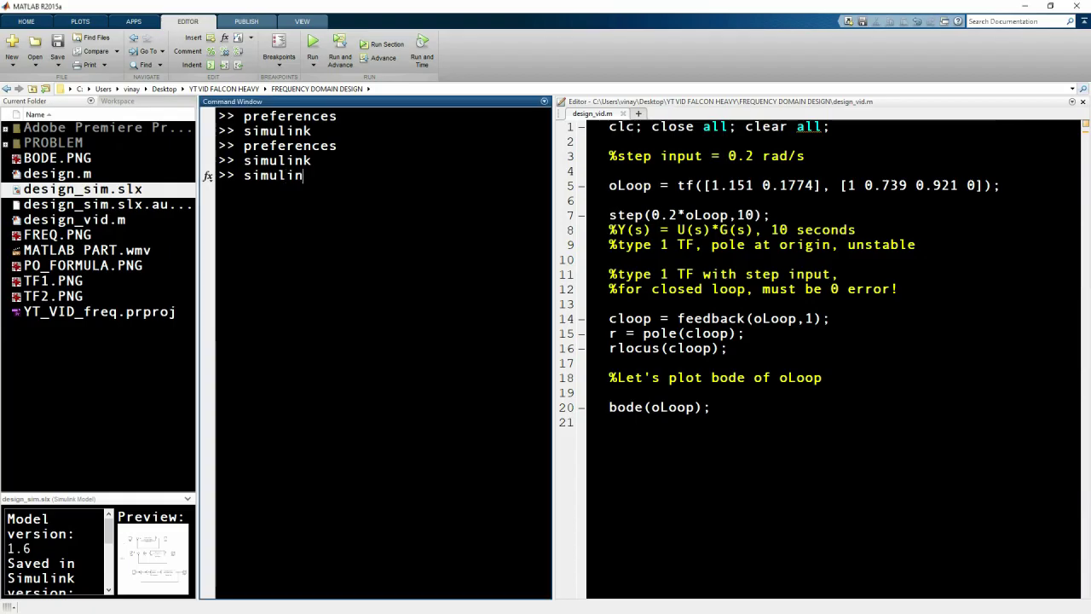
{"action": "type", "text": "k"}
{"action": "key", "text": "Return"}
{"action": "key", "text": "super+Down"}
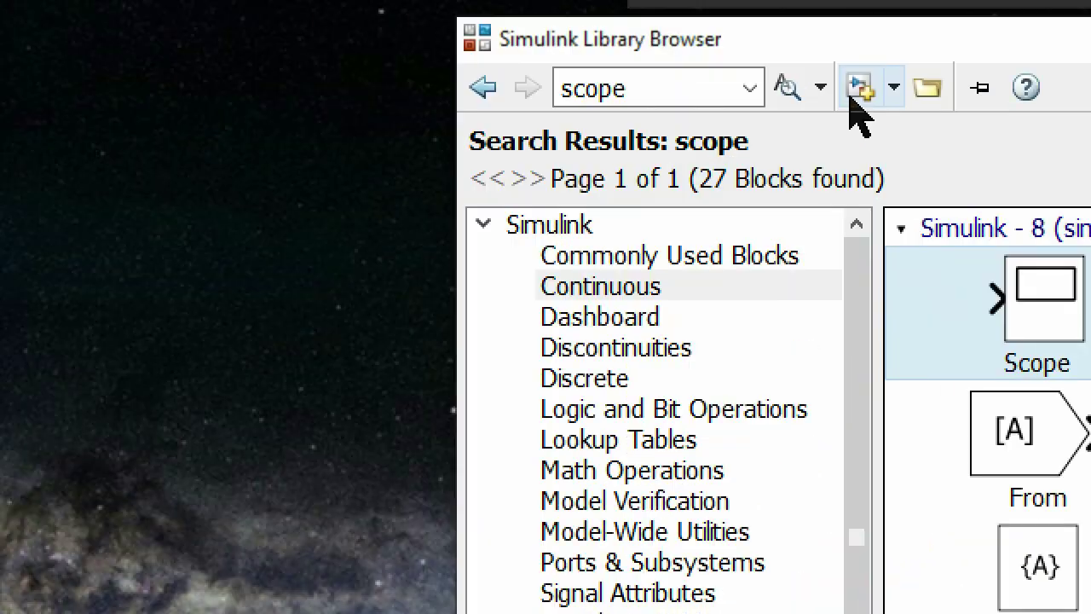
{"action": "left_click", "coordinate": [863, 112]}
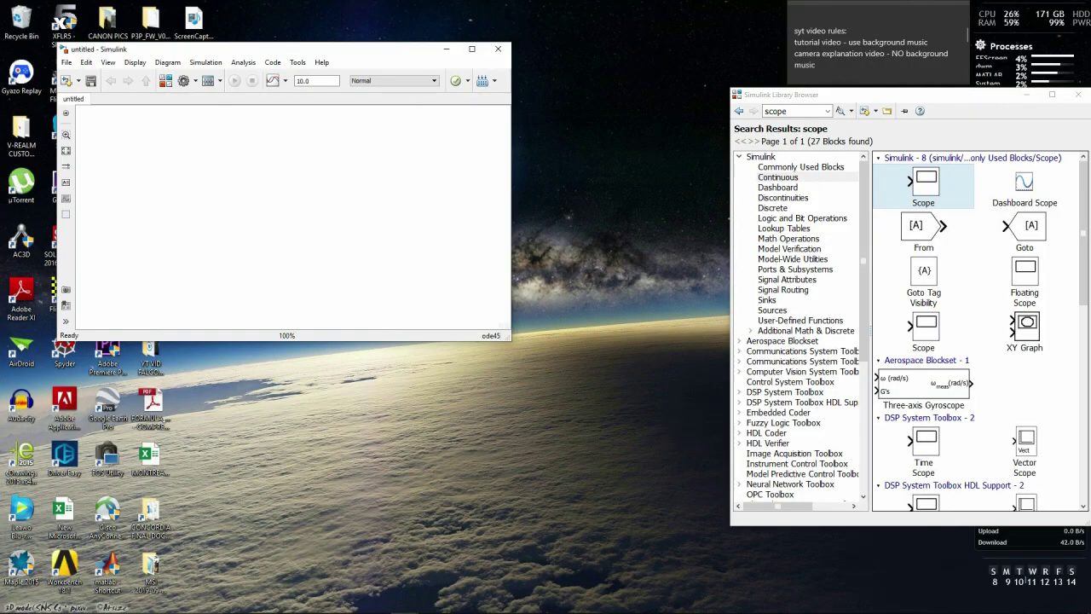
Step: Arrange the untitled model and the Library Browser side by side, giving the model more width, and show the Continuous block library
{"action": "left_click_drag", "start_coordinate": [300, 49], "coordinate": [0, 116]}
{"action": "left_click", "coordinate": [819, 307]}
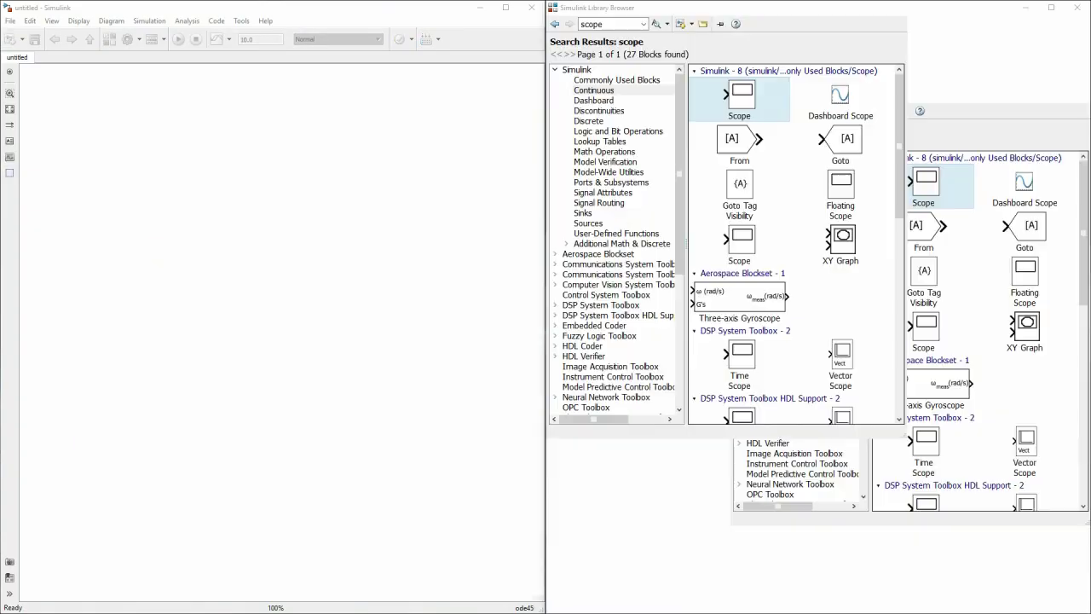
{"action": "left_click_drag", "start_coordinate": [547, 307], "coordinate": [732, 307]}
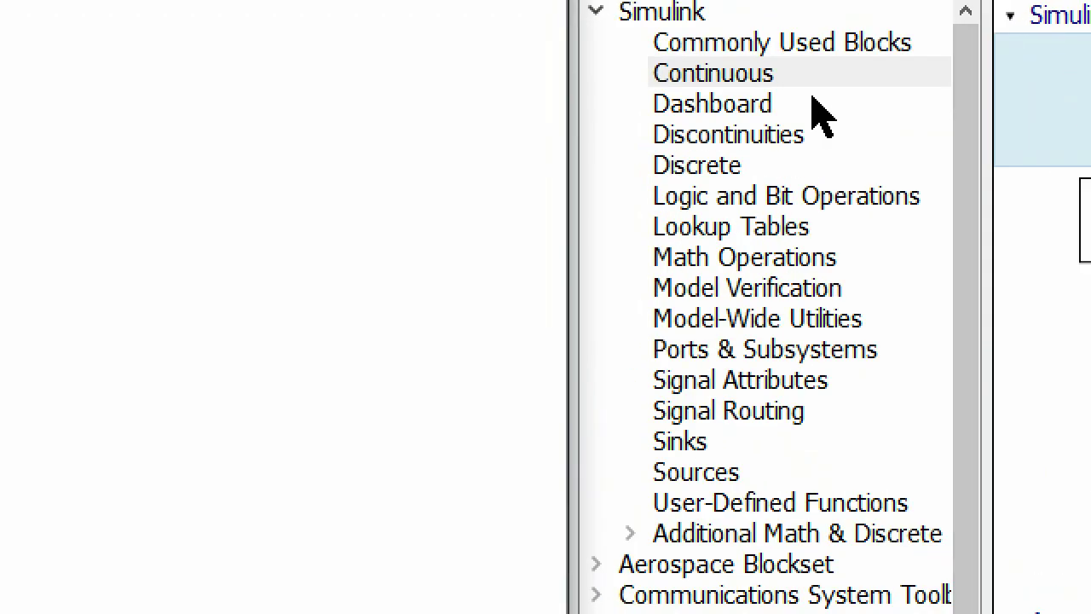
{"action": "left_click", "coordinate": [814, 90]}
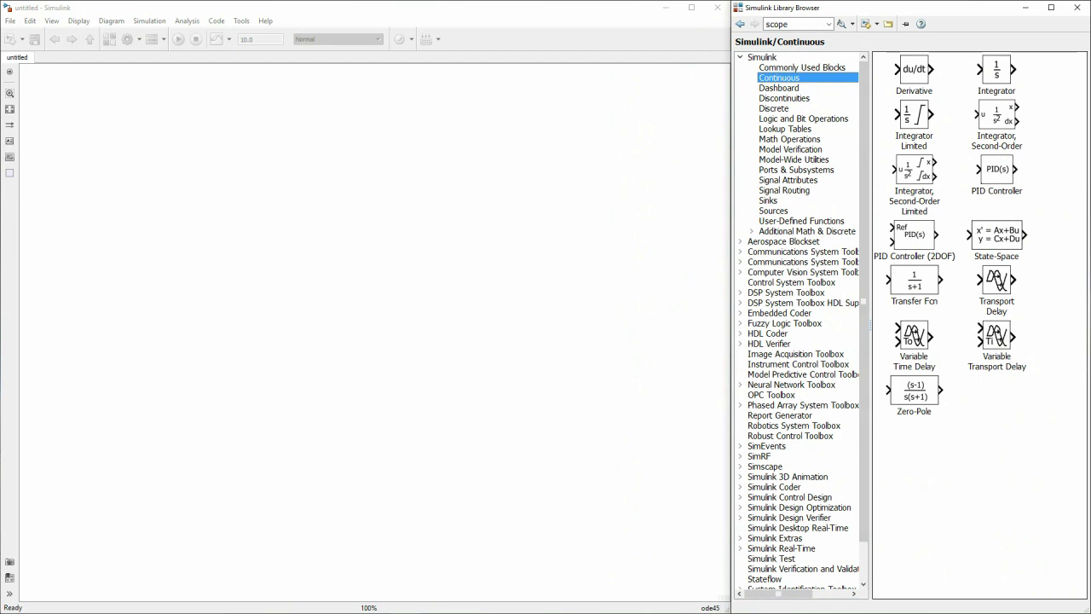
Step: Add a Transfer Fcn block from the Continuous library and a Sum block from Commonly Used Blocks to the model
{"action": "left_click", "coordinate": [996, 238]}
{"action": "left_click", "coordinate": [914, 285]}
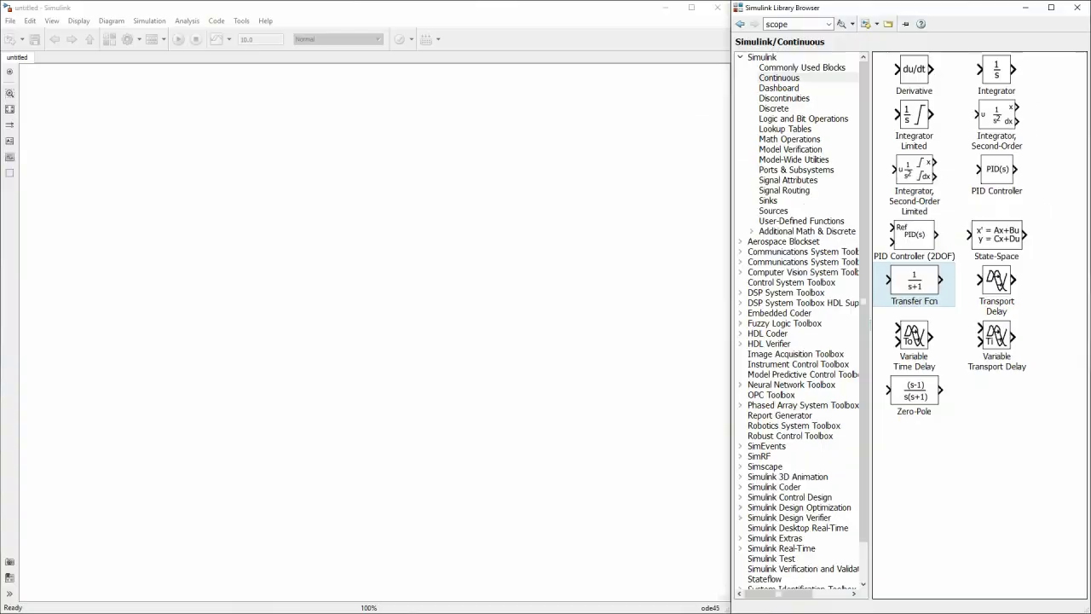
{"action": "left_click_drag", "start_coordinate": [932, 283], "coordinate": [343, 285]}
{"action": "scroll", "coordinate": [348, 286], "scroll_direction": "up", "scroll_amount": 6}
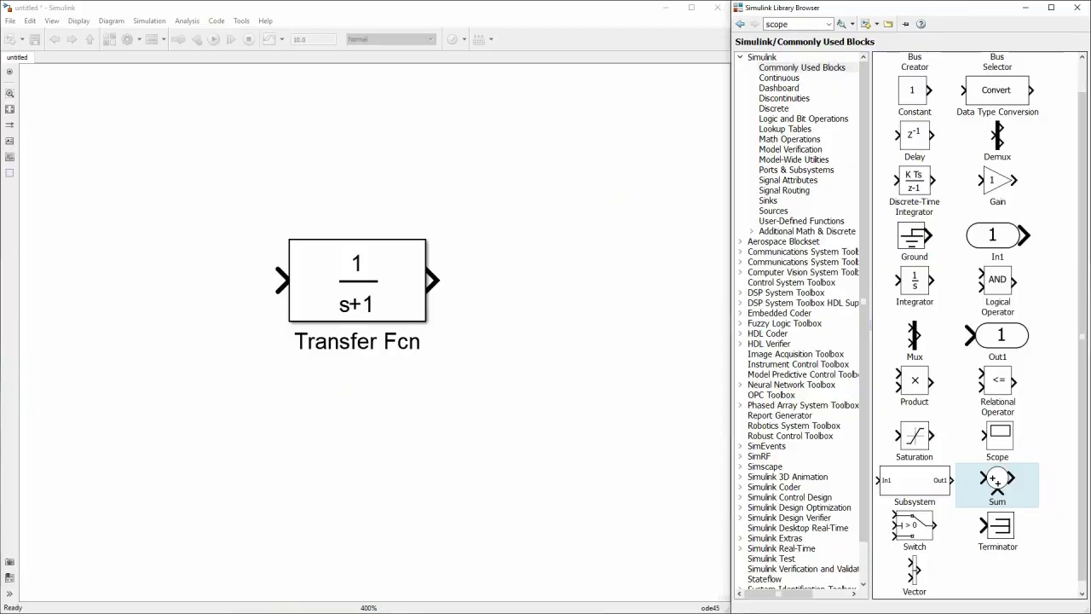
{"action": "left_click_drag", "start_coordinate": [997, 480], "coordinate": [278, 166]}
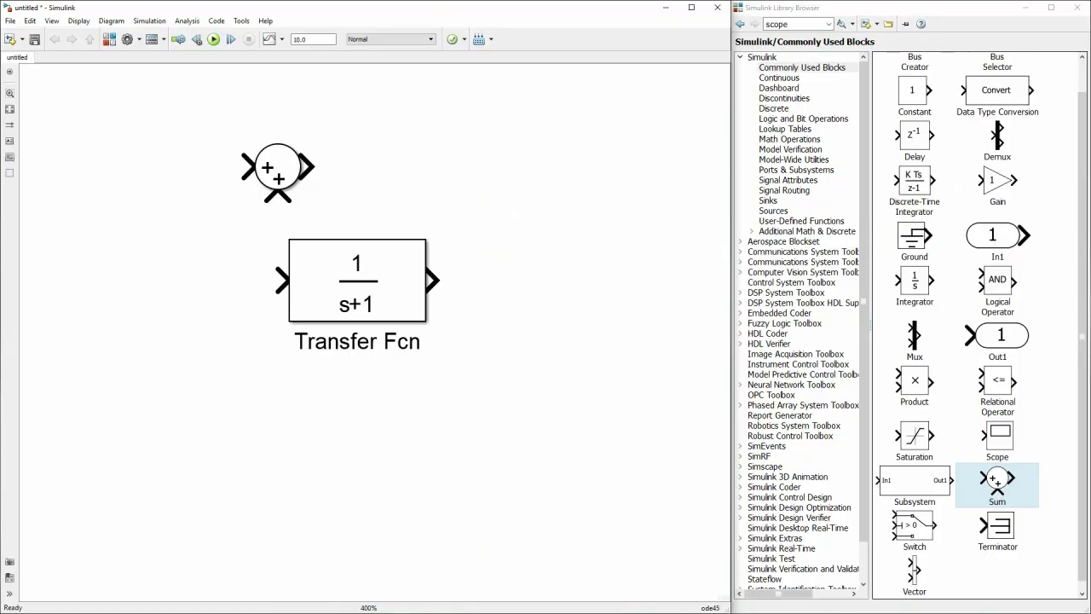
Step: Add a Scope block beside the Transfer Fcn block and connect the Transfer Fcn output to it
{"action": "left_click_drag", "start_coordinate": [997, 436], "coordinate": [573, 292]}
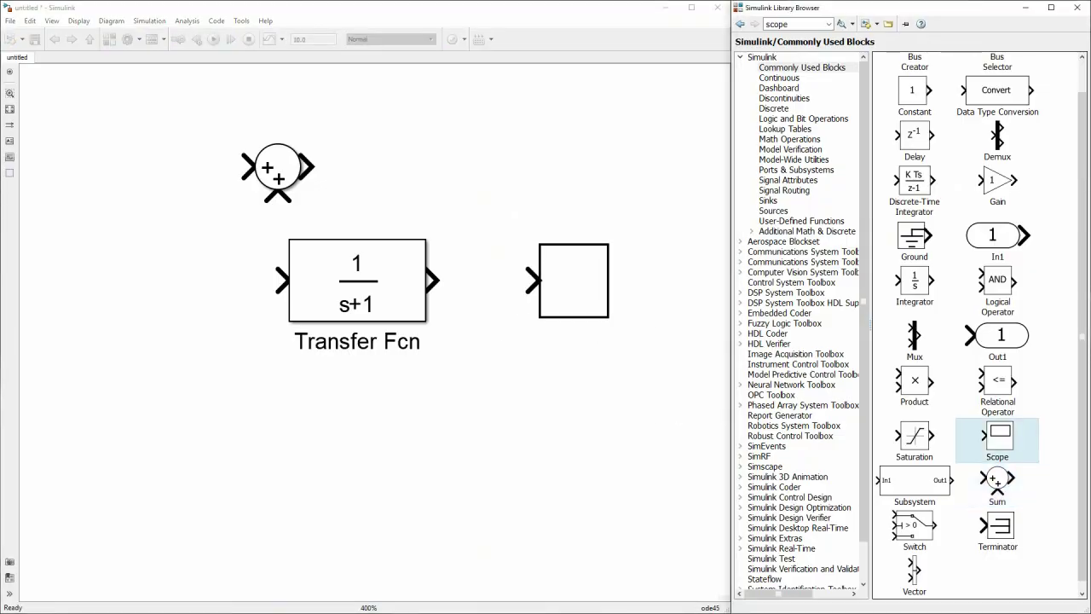
{"action": "left_click_drag", "start_coordinate": [458, 280], "coordinate": [533, 279]}
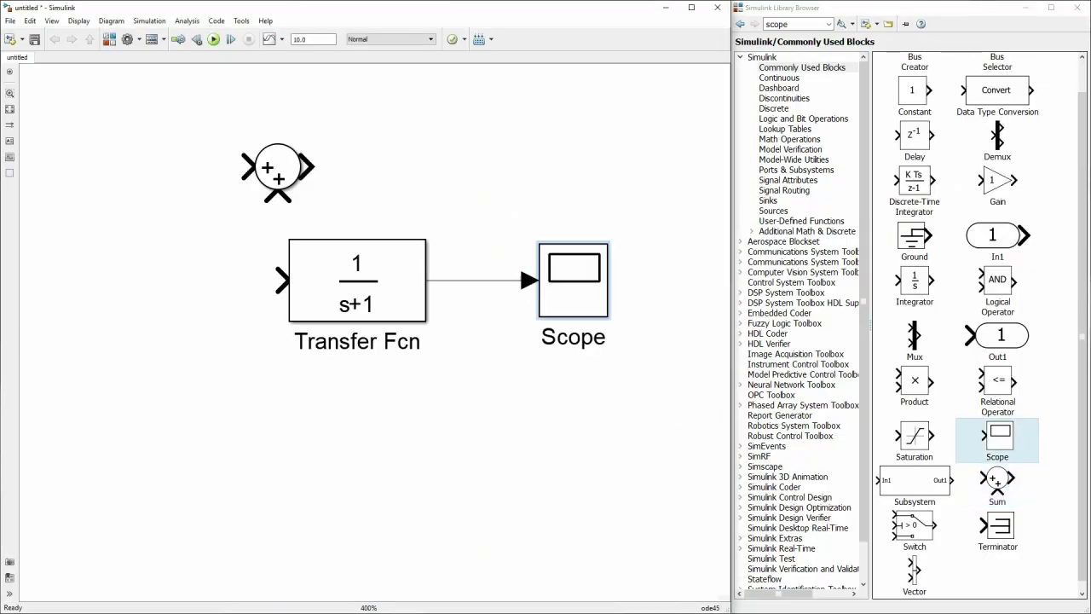
{"action": "scroll", "coordinate": [501, 260], "scroll_direction": "down", "scroll_amount": 1}
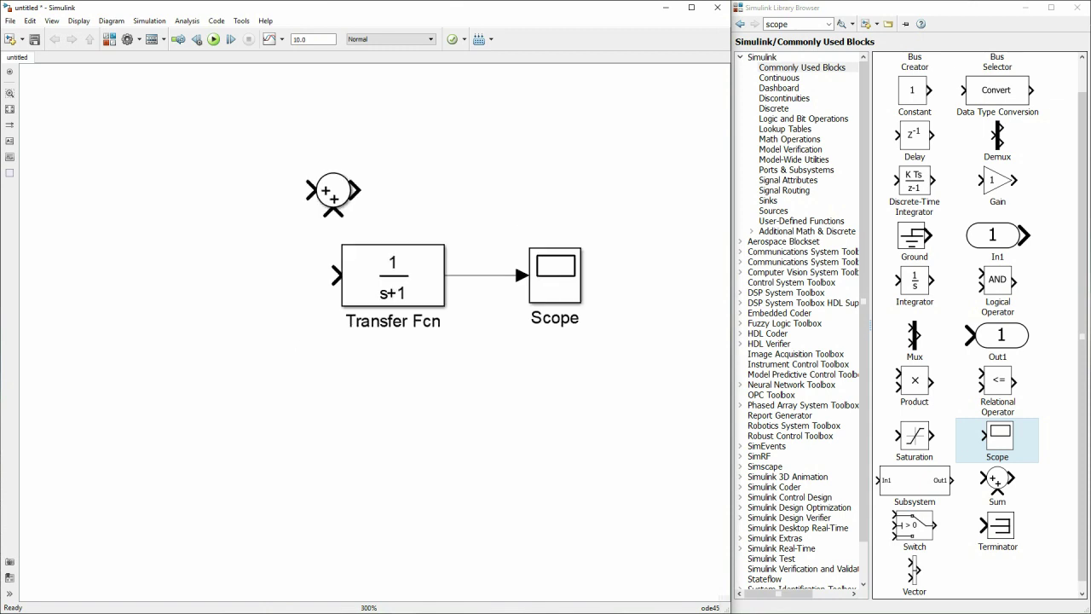
Step: Search the library for "step" and add a Step block to the model ahead of the Transfer Fcn block
{"action": "double_click", "coordinate": [794, 24]}
{"action": "type", "text": "step"}
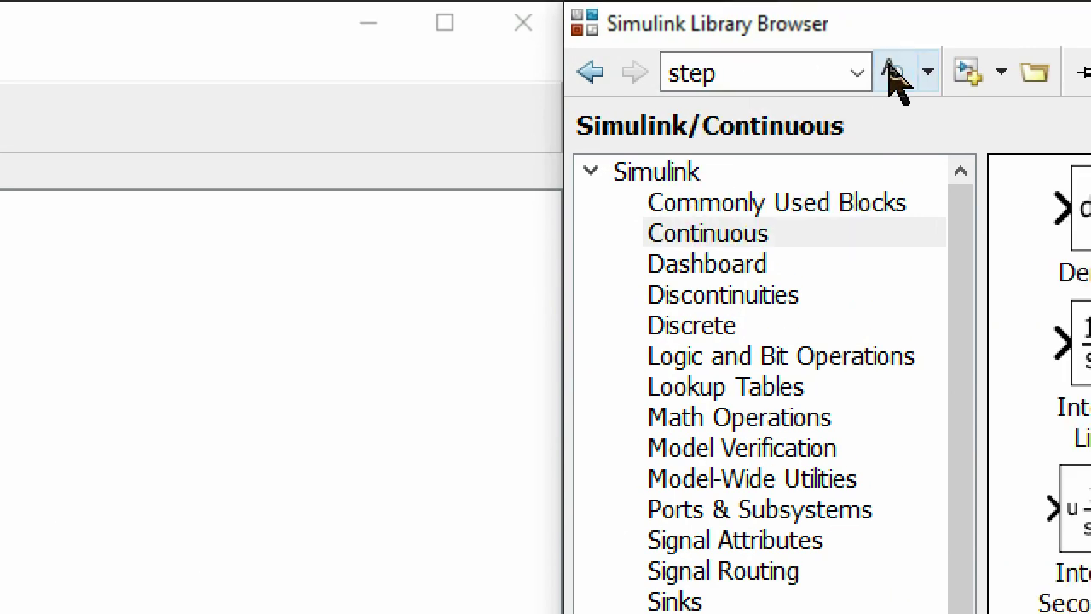
{"action": "left_click", "coordinate": [841, 24]}
{"action": "scroll", "coordinate": [925, 315], "scroll_direction": "down", "scroll_amount": 5}
{"action": "left_click", "coordinate": [929, 375]}
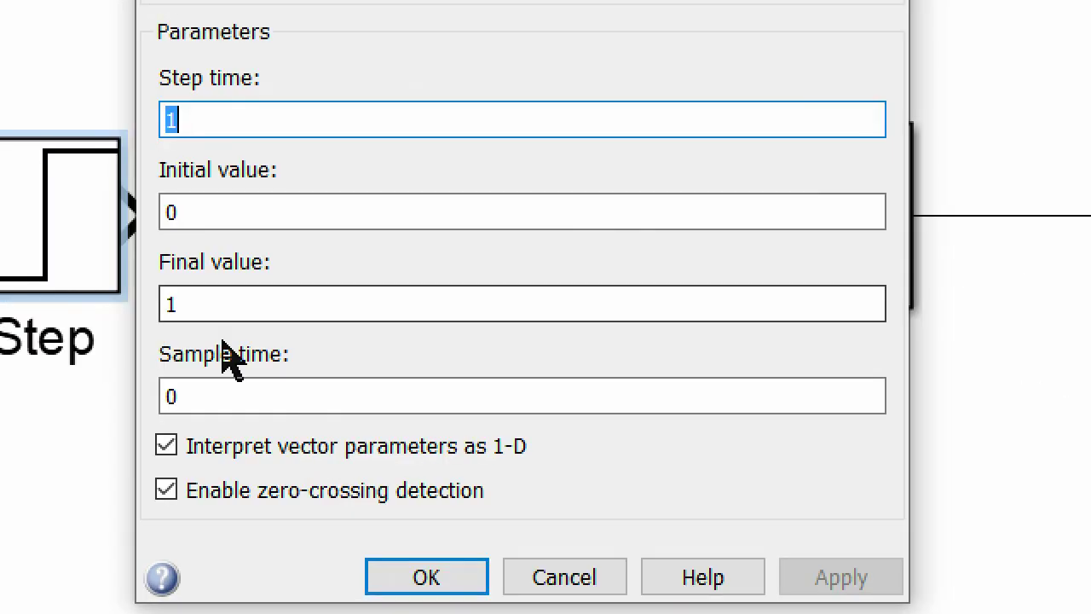
Step: Set the Step block's final value to 0.2 and connect its output to the Transfer Fcn input
{"action": "double_click", "coordinate": [248, 314]}
{"action": "type", "text": "0.22"}
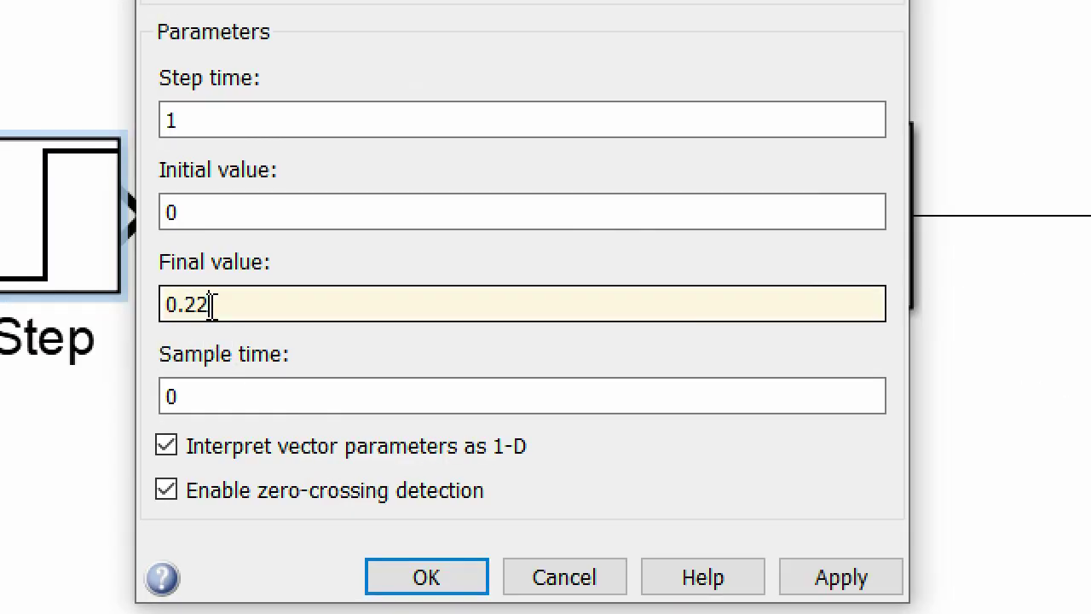
{"action": "key", "text": "BackSpace"}
{"action": "double_click", "coordinate": [200, 119]}
{"action": "key", "text": "Tab"}
{"action": "left_click", "coordinate": [217, 446]}
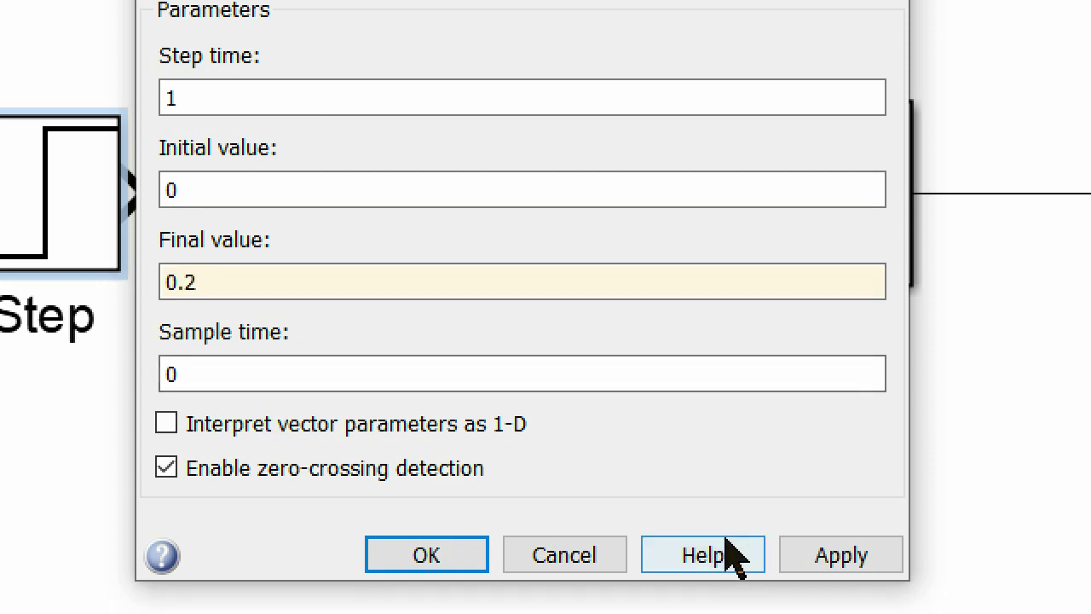
{"action": "left_click", "coordinate": [167, 449]}
{"action": "left_click", "coordinate": [841, 555]}
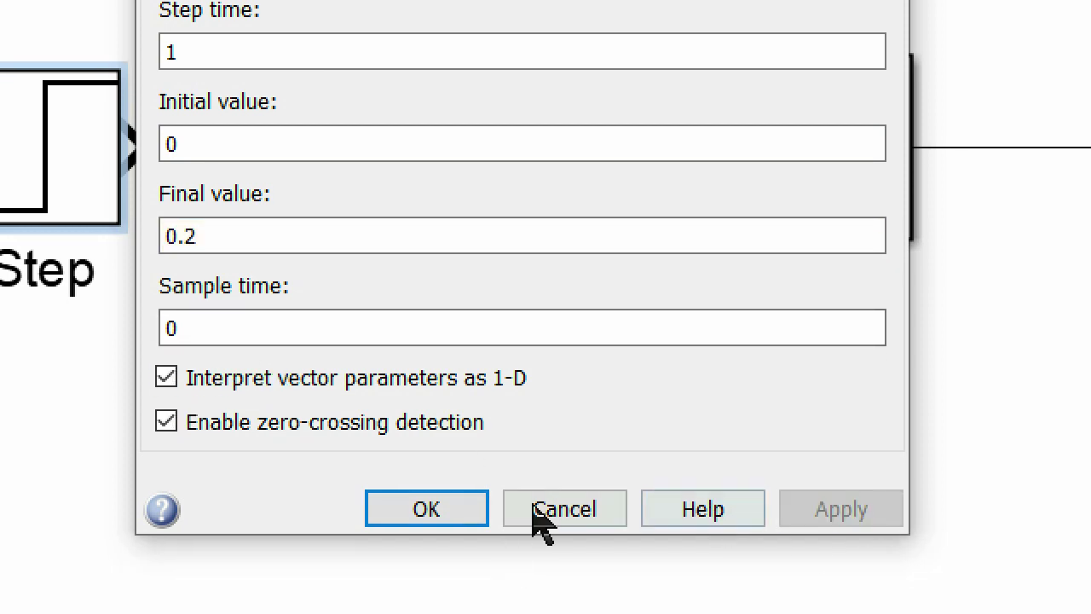
{"action": "left_click", "coordinate": [430, 553]}
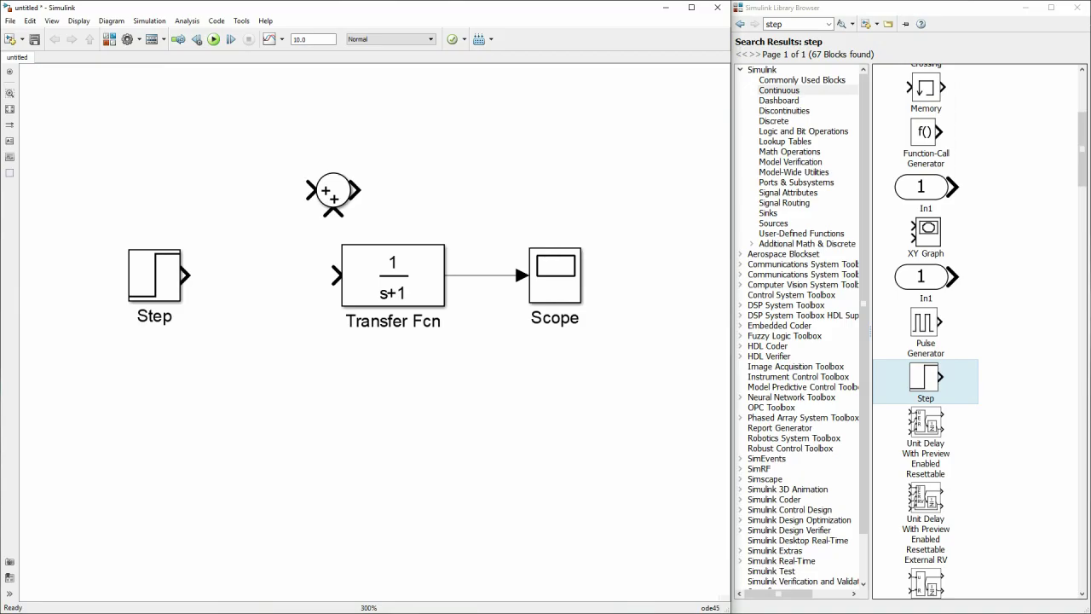
{"action": "left_click_drag", "start_coordinate": [185, 274], "coordinate": [338, 275]}
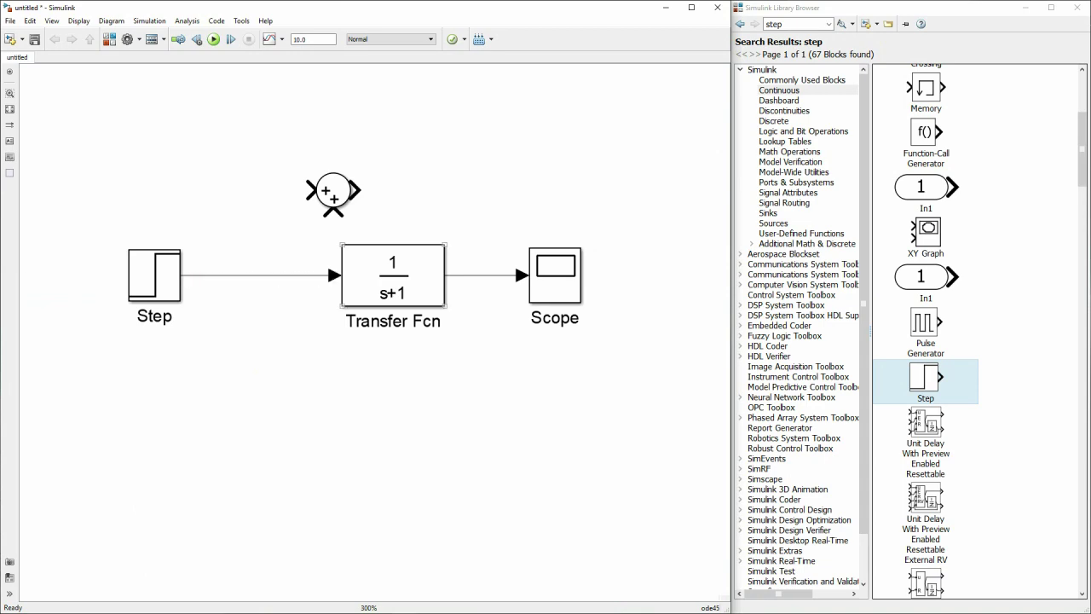
Step: Set the Transfer Fcn numerator to [1.151 0.1774] and denominator to [1 0.739 0.921 0], and widen the block to show both polynomials
{"action": "double_click", "coordinate": [393, 275]}
{"action": "left_click", "coordinate": [479, 282]}
{"action": "left_click", "coordinate": [468, 255]}
{"action": "type", "text": ".151 0.1774"}
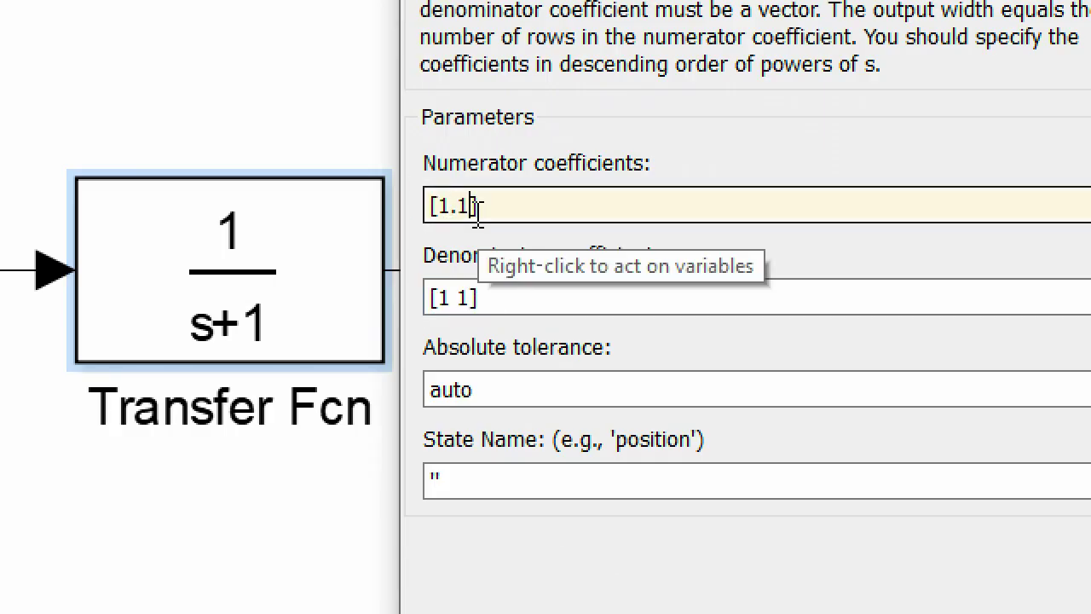
{"action": "left_click", "coordinate": [471, 296]}
{"action": "key", "text": "BackSpace"}
{"action": "key", "text": "BackSpace"}
{"action": "type", "text": "0.739 0.921 0"}
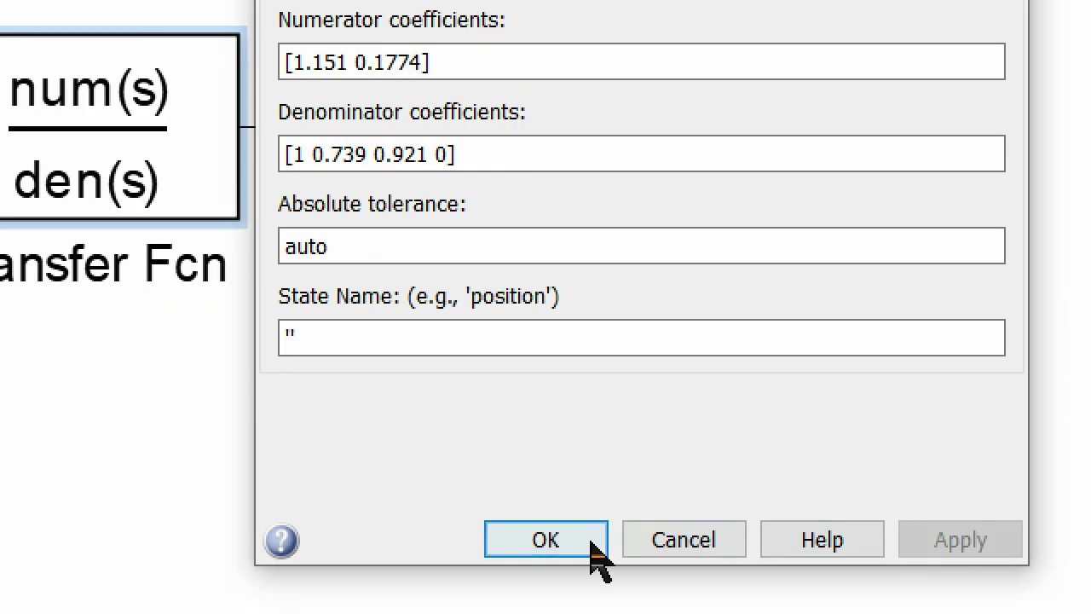
{"action": "left_click", "coordinate": [526, 510]}
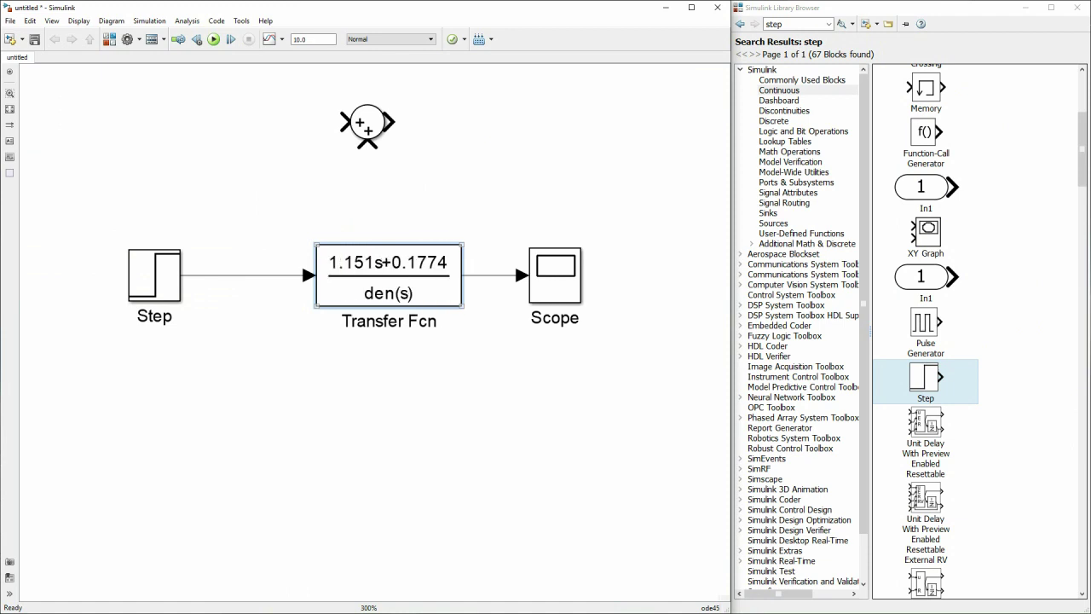
{"action": "left_click_drag", "start_coordinate": [410, 276], "coordinate": [368, 276]}
Step: Run the open-loop simulation and inspect the full response in the Scope, then close it
{"action": "left_click", "coordinate": [213, 41]}
{"action": "right_click", "coordinate": [147, 263]}
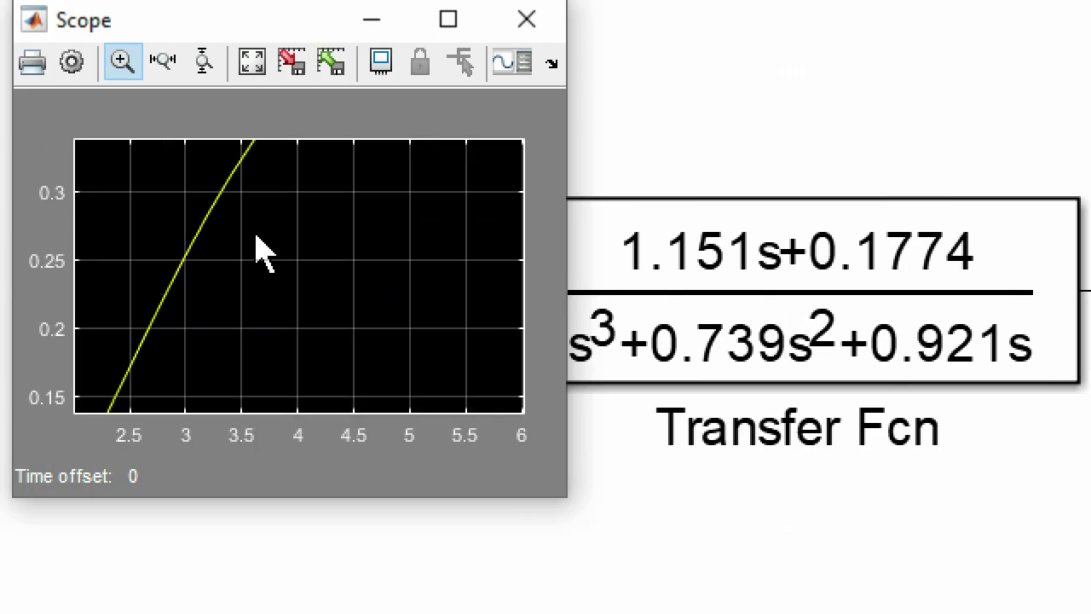
{"action": "right_click", "coordinate": [175, 255]}
{"action": "left_click", "coordinate": [238, 318]}
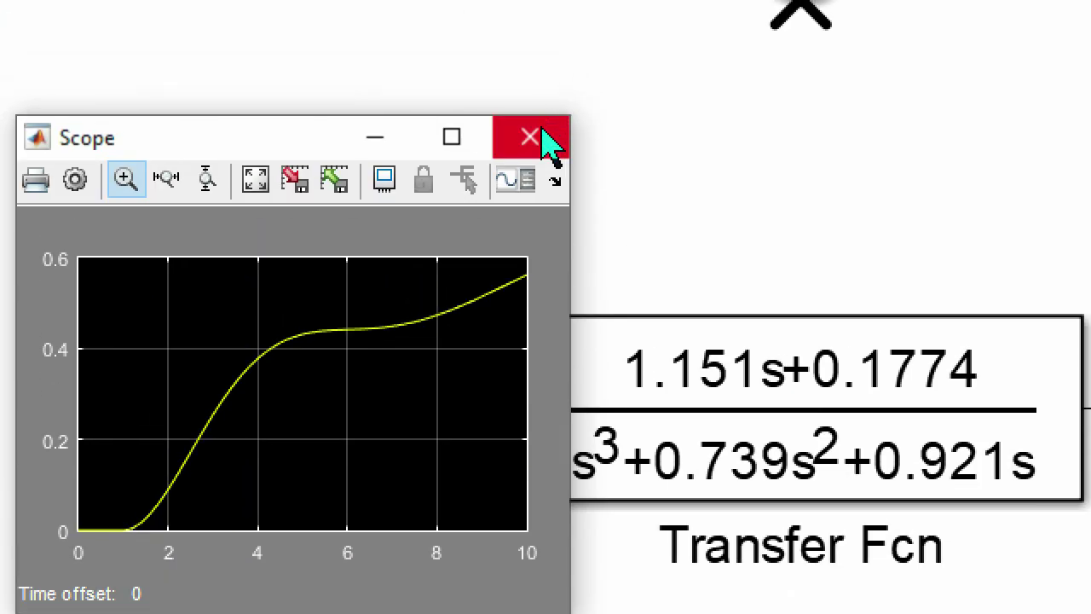
{"action": "left_click", "coordinate": [529, 101]}
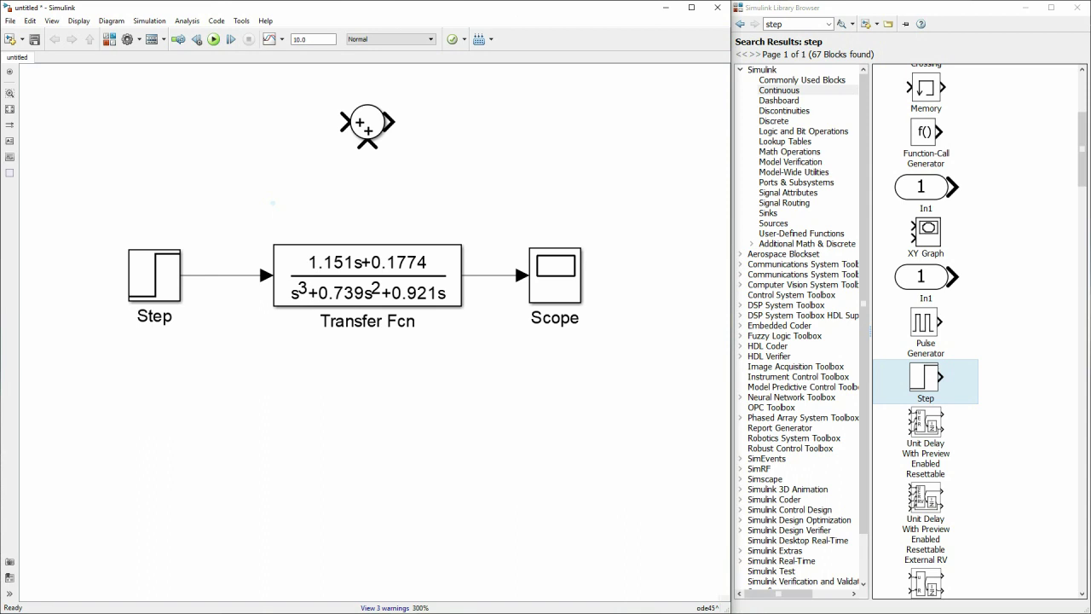
Step: Move the Step block farther from the Transfer Fcn block and place the Sum block between them
{"action": "left_click_drag", "start_coordinate": [154, 275], "coordinate": [112, 275]}
{"action": "left_click", "coordinate": [187, 211]}
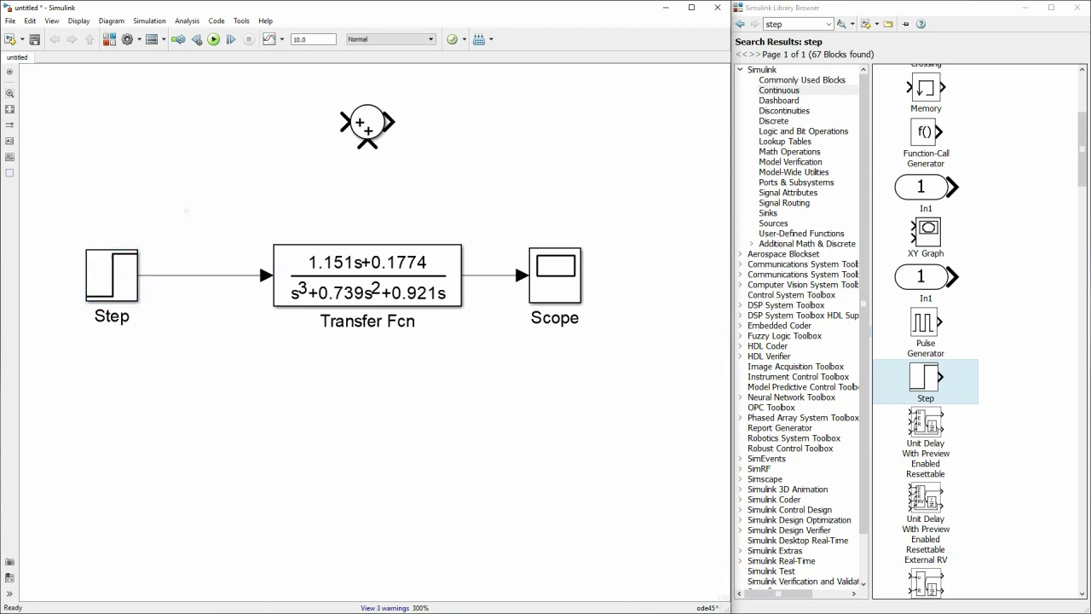
{"action": "left_click_drag", "start_coordinate": [363, 124], "coordinate": [270, 275]}
{"action": "key", "text": "Delete"}
Step: Build the feedback loop from the Transfer Fcn output to the Sum block's lower input, spacing out the blocks and connecting Step to Sum
{"action": "mouse_move", "coordinate": [205, 298]}
{"action": "left_mouse_down"}
{"action": "mouse_move", "coordinate": [498, 311]}
{"action": "mouse_move", "coordinate": [488, 276]}
{"action": "left_mouse_up"}
{"action": "left_click_drag", "start_coordinate": [347, 351], "coordinate": [347, 431]}
{"action": "left_click_drag", "start_coordinate": [555, 275], "coordinate": [632, 276]}
{"action": "left_click_drag", "start_coordinate": [484, 322], "coordinate": [545, 324]}
{"action": "left_click_drag", "start_coordinate": [375, 431], "coordinate": [375, 477]}
{"action": "left_click_drag", "start_coordinate": [367, 281], "coordinate": [392, 281]}
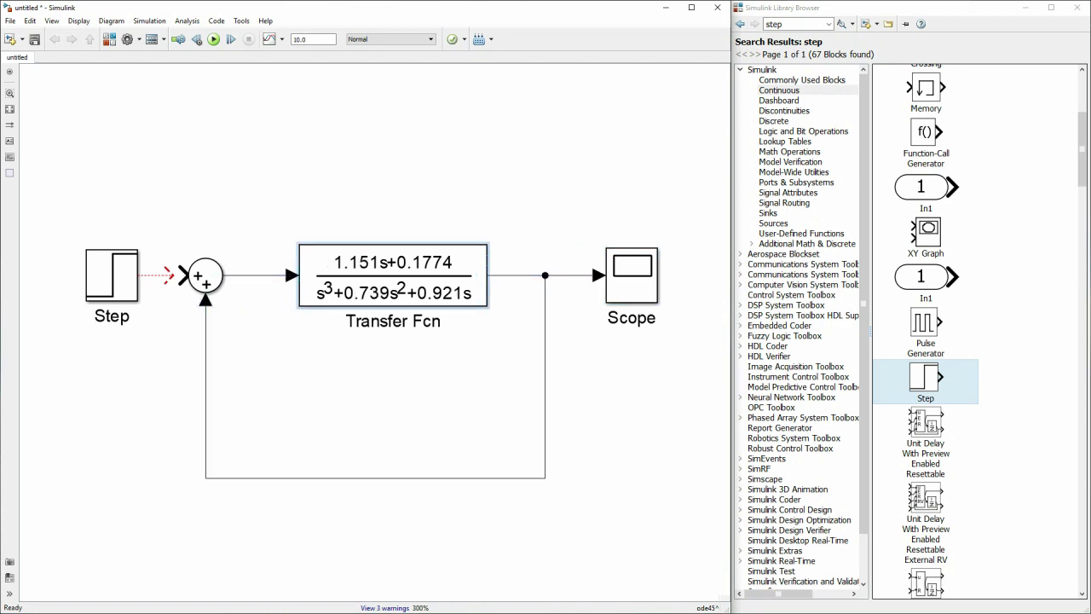
{"action": "left_click_drag", "start_coordinate": [171, 275], "coordinate": [230, 281]}
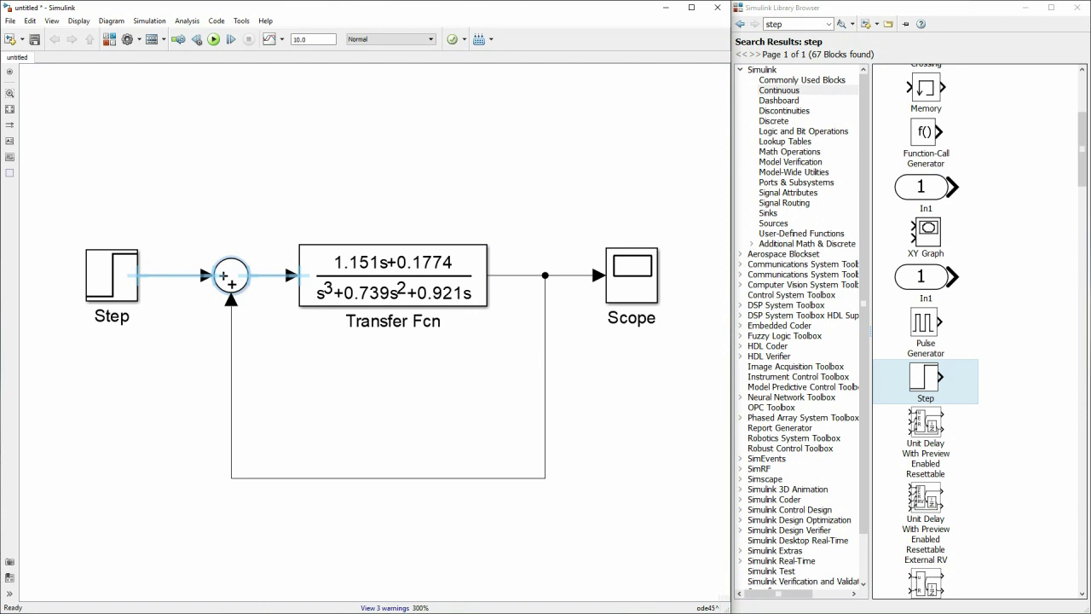
Step: Mark the Step-to-Sum signal as an Input Perturbation and the Transfer Fcn output signal as an Output Measurement for linear analysis
{"action": "right_click", "coordinate": [163, 275]}
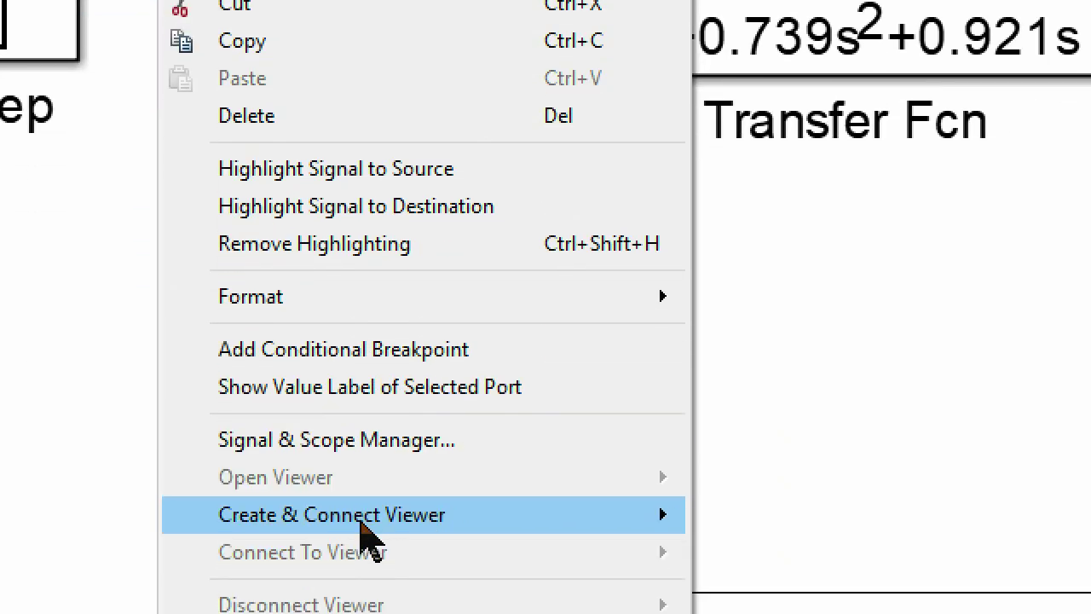
{"action": "mouse_move", "coordinate": [378, 576]}
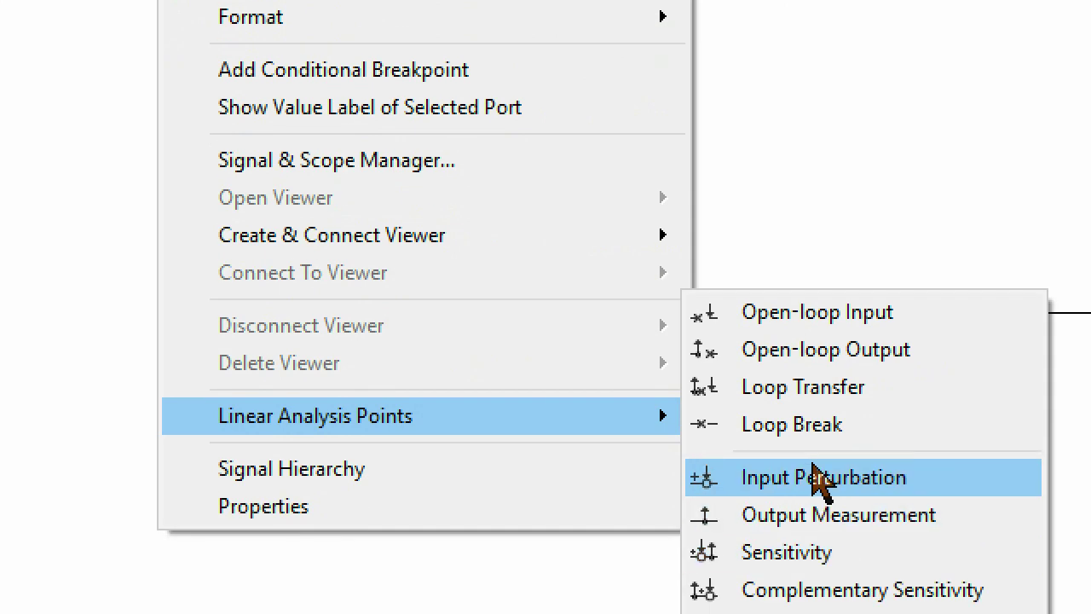
{"action": "left_click", "coordinate": [821, 565]}
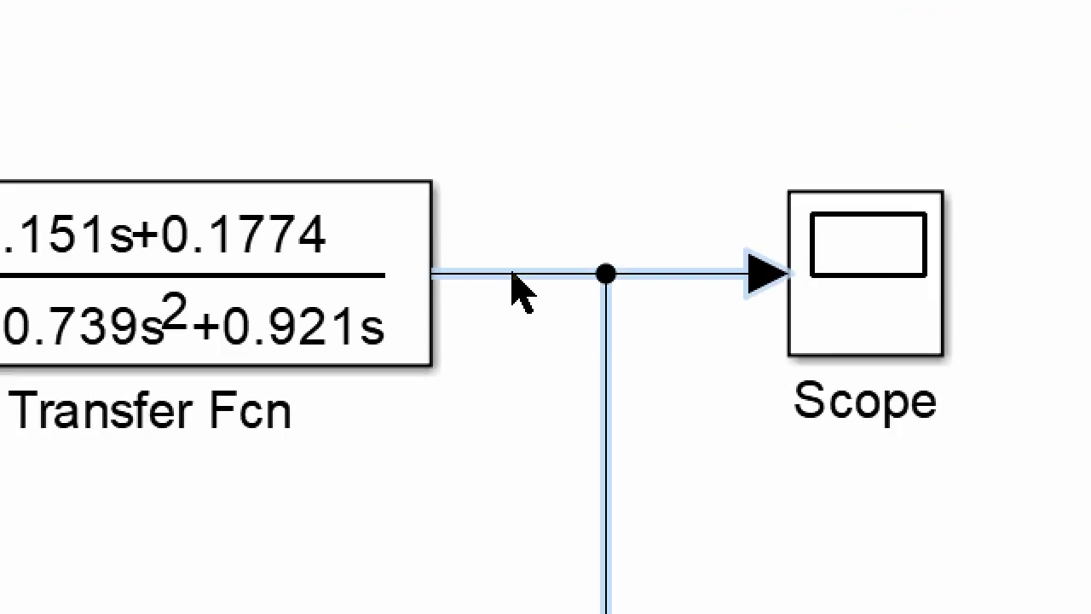
{"action": "right_click", "coordinate": [513, 275]}
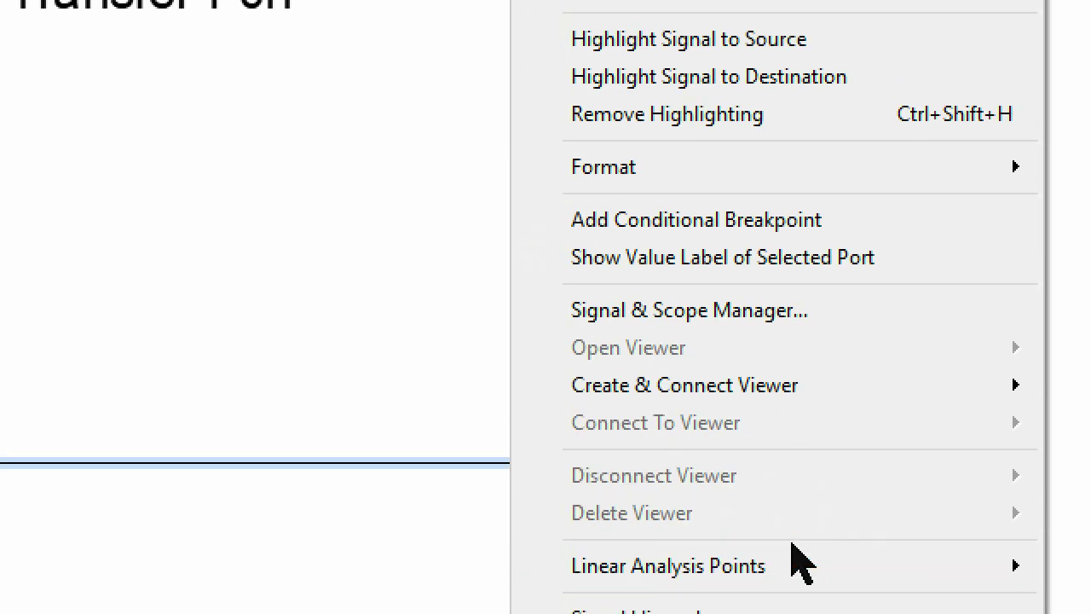
{"action": "mouse_move", "coordinate": [784, 501]}
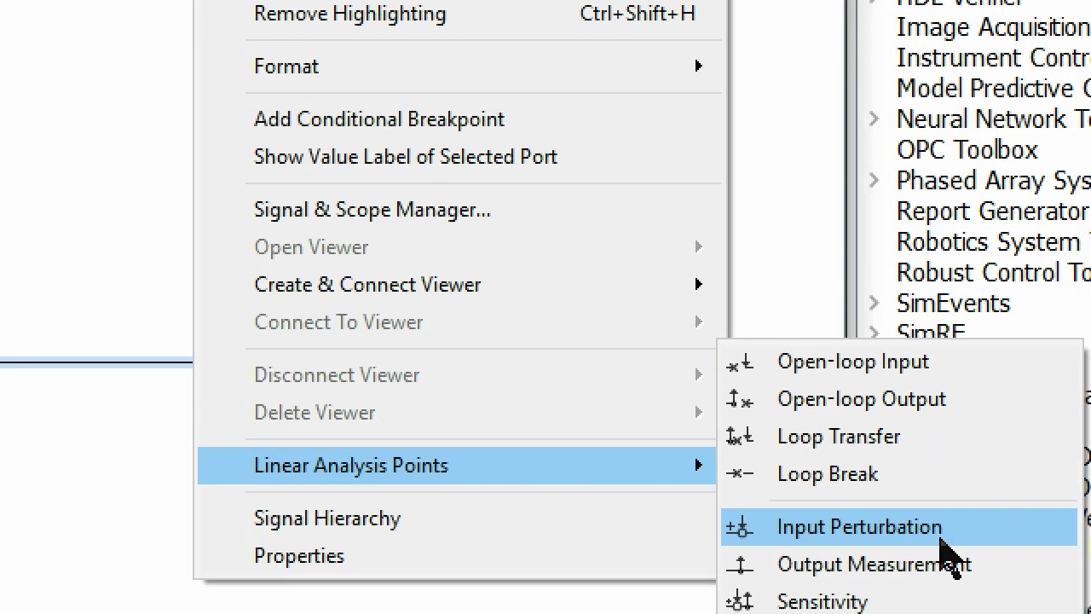
{"action": "left_click", "coordinate": [945, 554]}
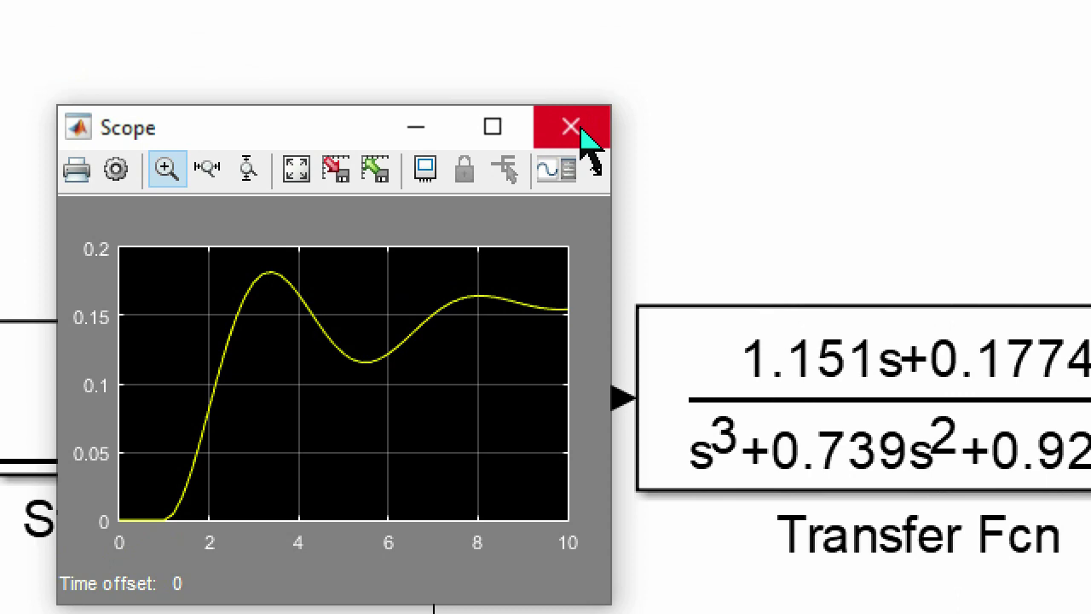
Step: Close the Scope, open the model in the Linear Analysis Tool and linearize it with a step response plot
{"action": "left_click", "coordinate": [573, 75]}
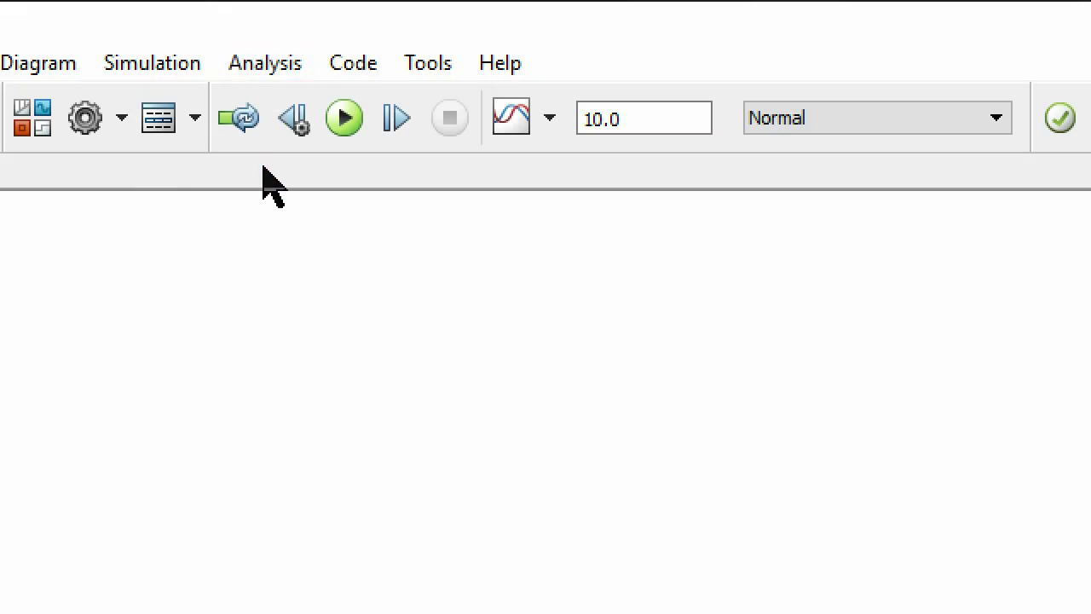
{"action": "left_click", "coordinate": [187, 21]}
{"action": "mouse_move", "coordinate": [430, 375]}
{"action": "left_click", "coordinate": [724, 384]}
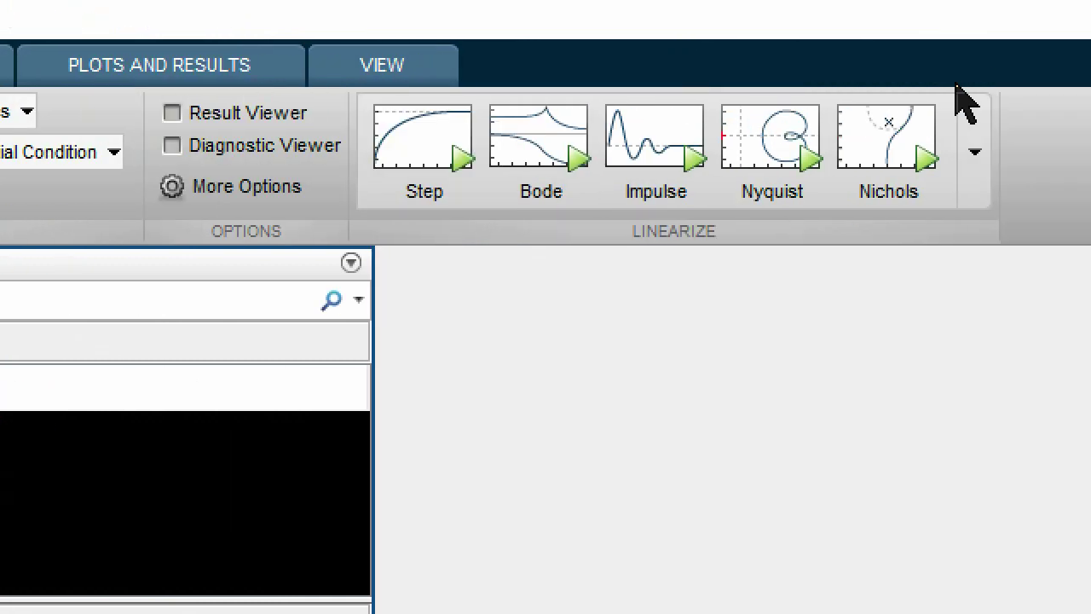
{"action": "left_click", "coordinate": [448, 170]}
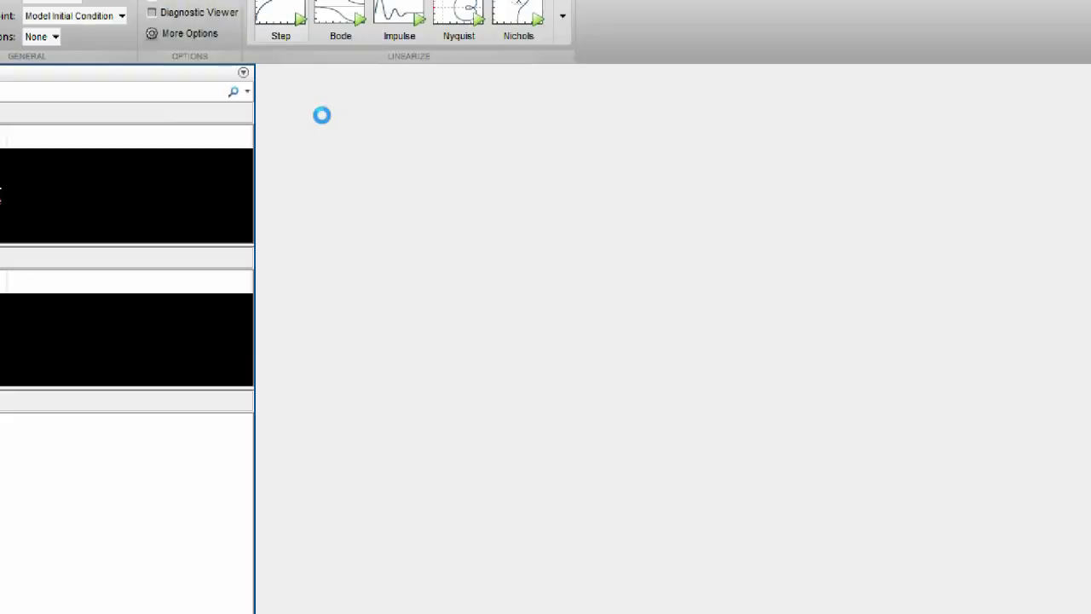
Step: Turn on the grid of the closed-loop step response plot and mark its Peak Response and Settling Time
{"action": "right_click", "coordinate": [633, 293]}
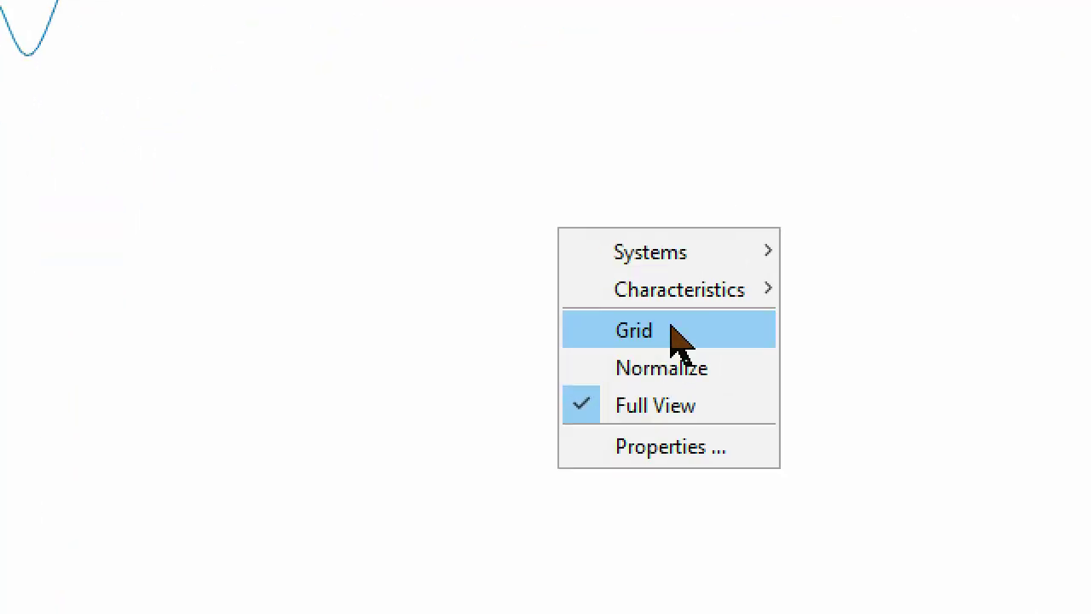
{"action": "left_click", "coordinate": [674, 326]}
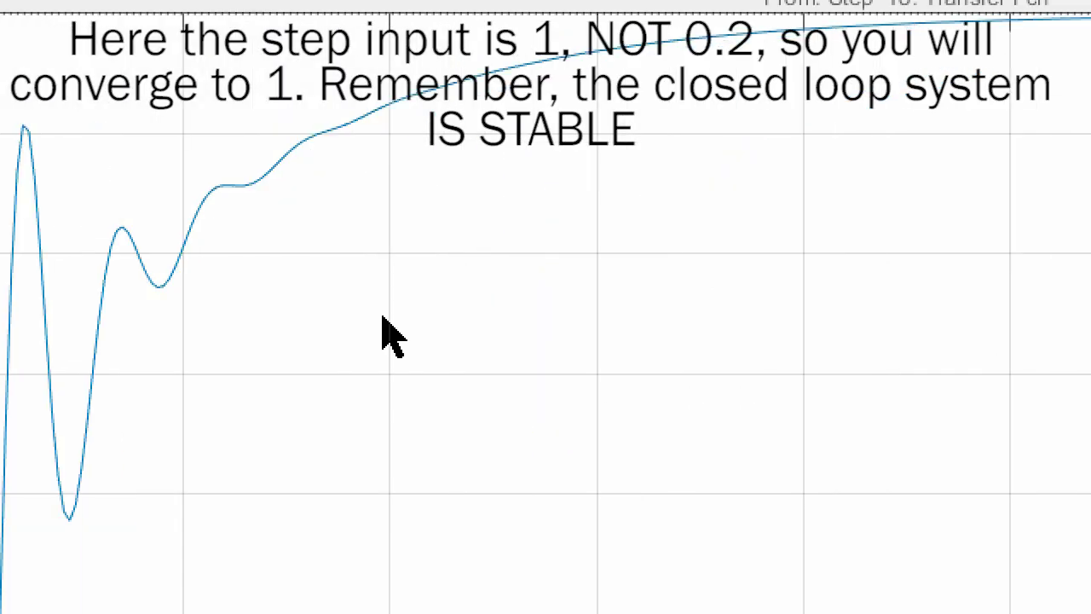
{"action": "right_click", "coordinate": [334, 307]}
{"action": "mouse_move", "coordinate": [373, 375]}
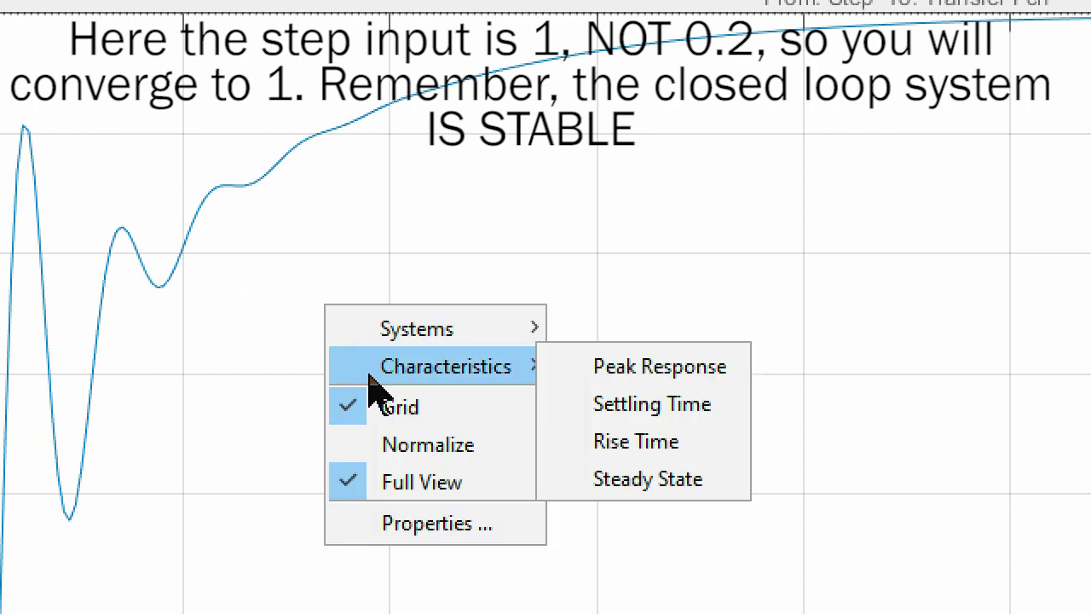
{"action": "left_click", "coordinate": [592, 373]}
{"action": "right_click", "coordinate": [328, 319]}
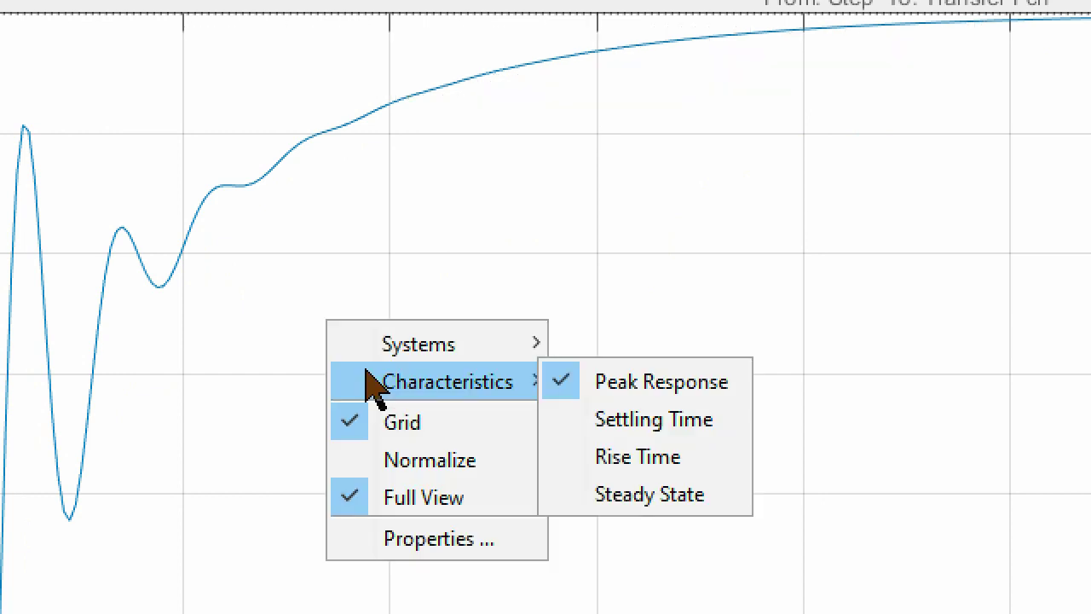
{"action": "left_click", "coordinate": [628, 438]}
Step: Add the Rise Time and Steady State characteristics to the step response plot
{"action": "right_click", "coordinate": [396, 277]}
{"action": "mouse_move", "coordinate": [489, 341]}
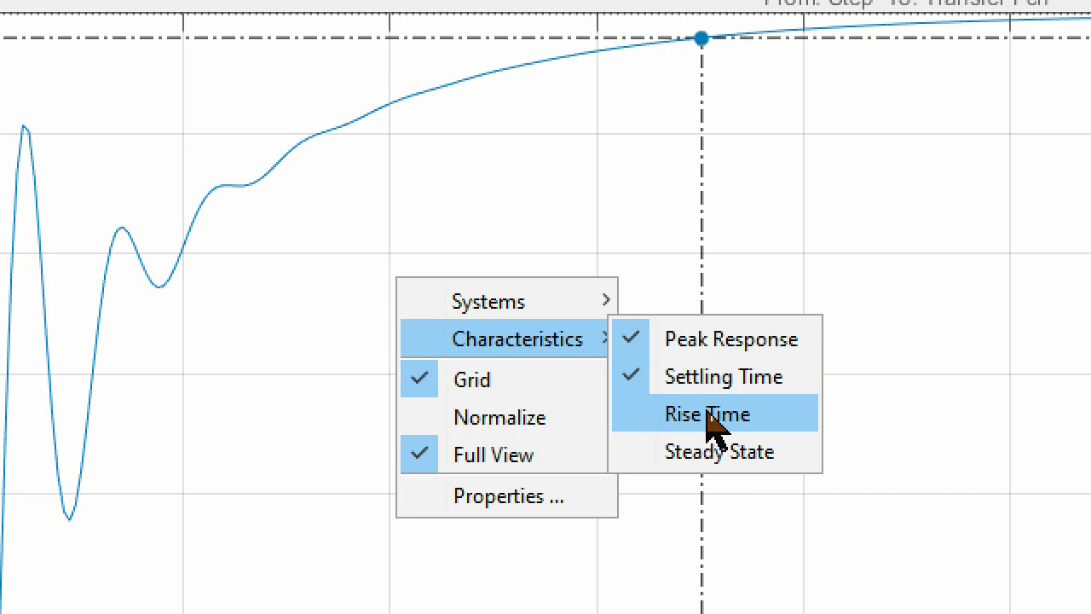
{"action": "left_click", "coordinate": [707, 412]}
{"action": "right_click", "coordinate": [458, 260]}
{"action": "mouse_move", "coordinate": [555, 322]}
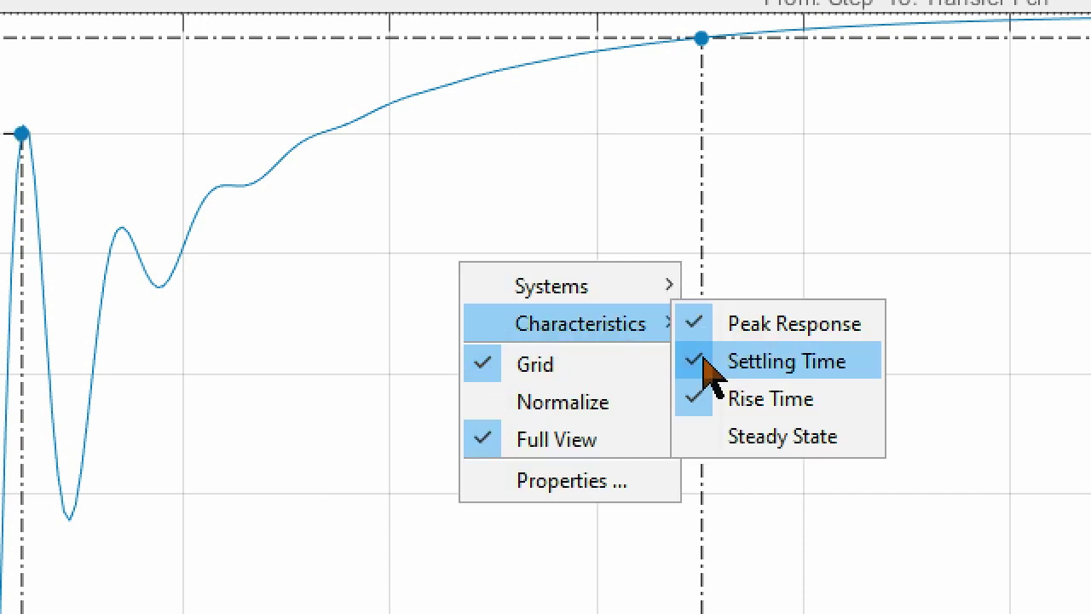
{"action": "left_click", "coordinate": [740, 438]}
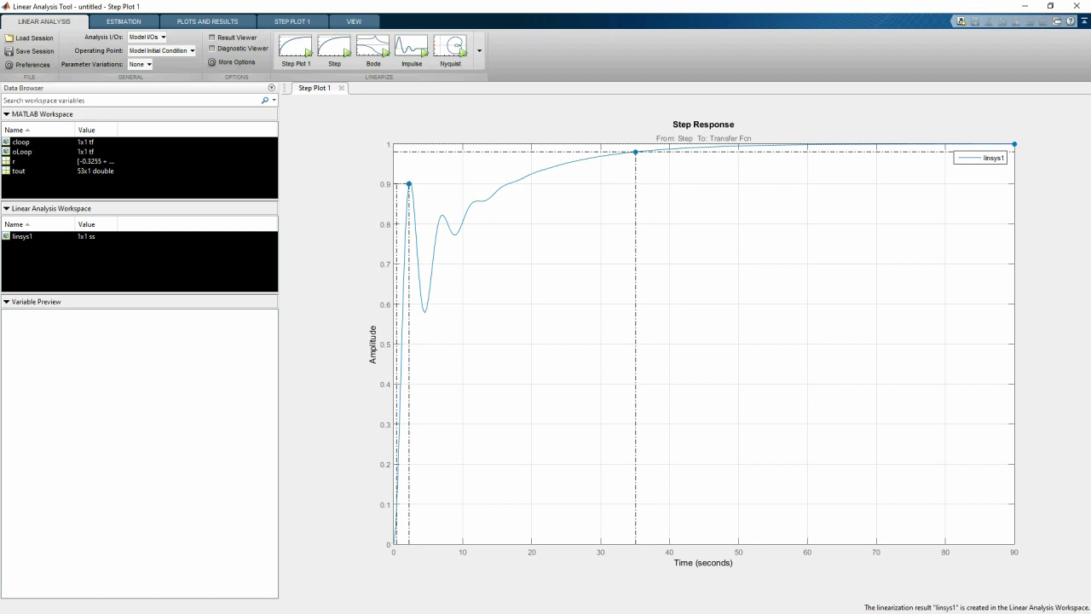
Step: Read the rise time, settling time and final value from the markers on the step response curve
{"action": "left_click", "coordinate": [409, 183]}
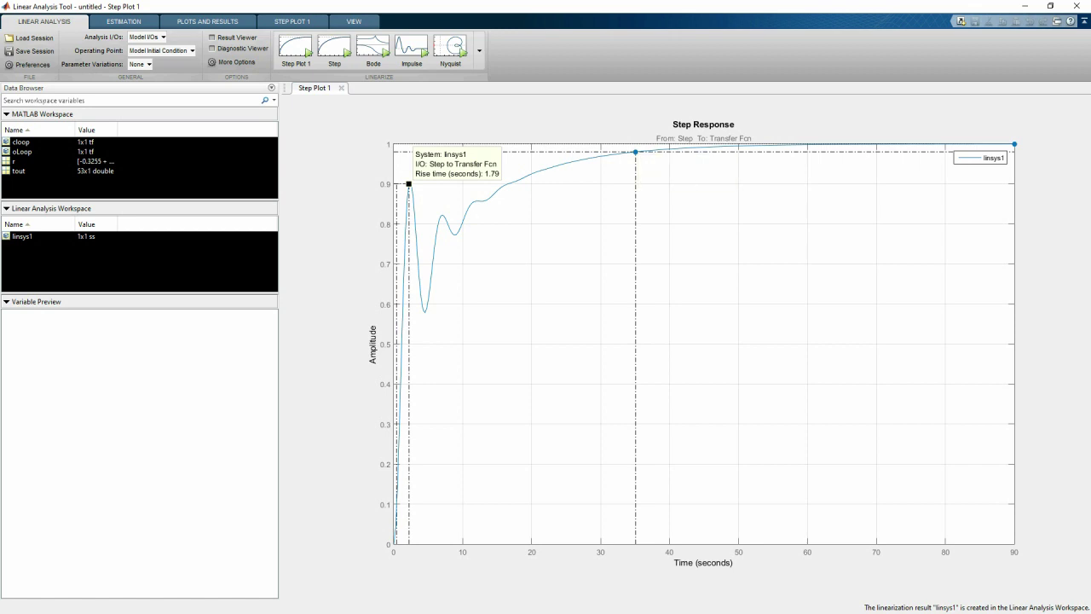
{"action": "mouse_move", "coordinate": [635, 152]}
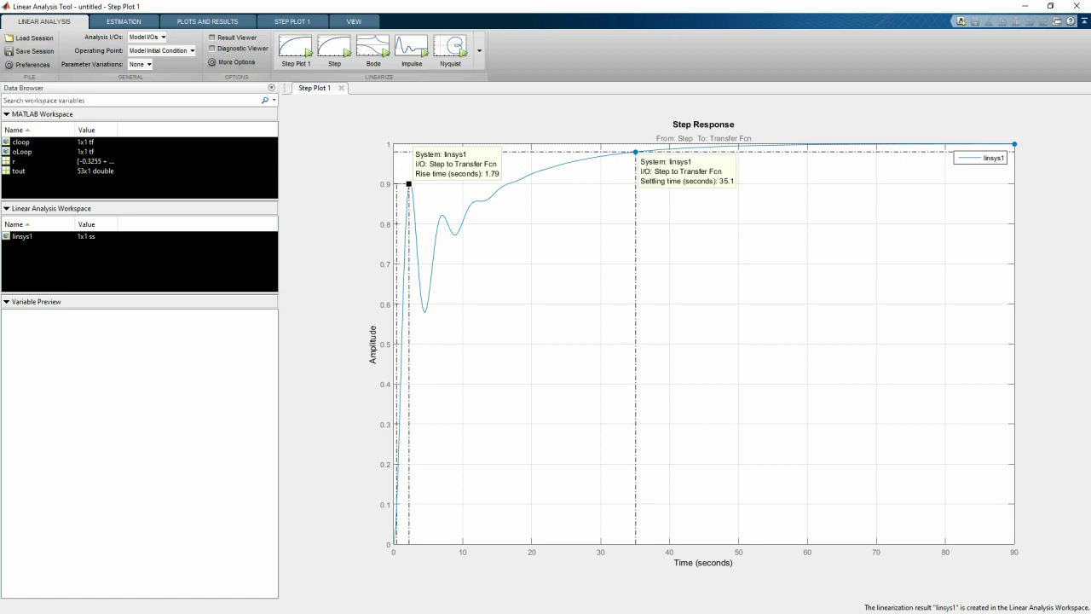
{"action": "left_click", "coordinate": [1014, 144]}
{"action": "right_click", "coordinate": [562, 399]}
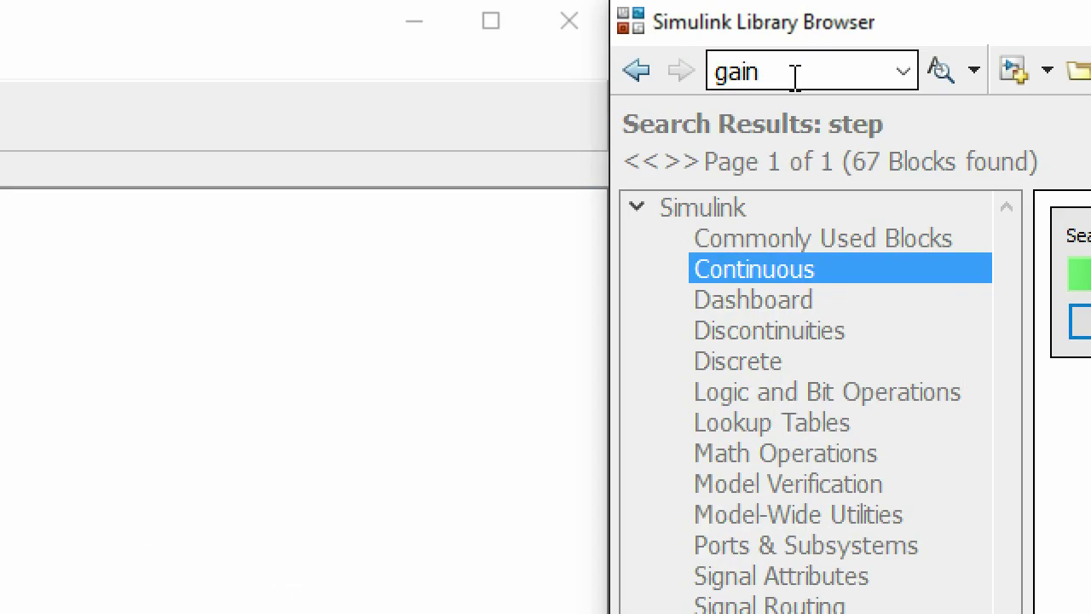
Step: Search the block library for gain and insert a Gain block between the Sum and Transfer Fcn blocks
{"action": "key", "text": "Return"}
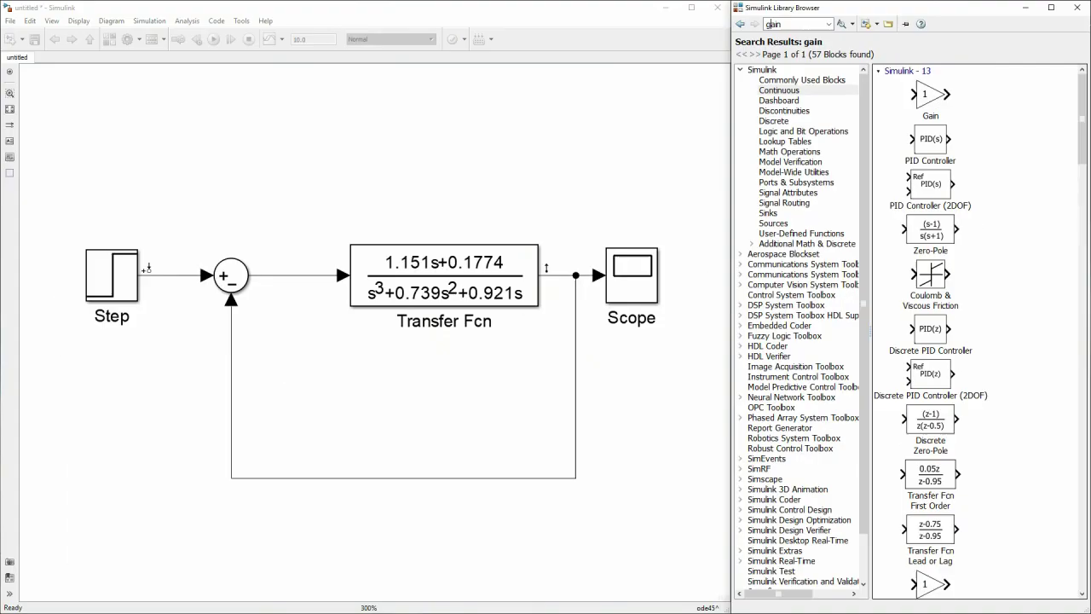
{"action": "left_click_drag", "start_coordinate": [930, 96], "coordinate": [292, 274]}
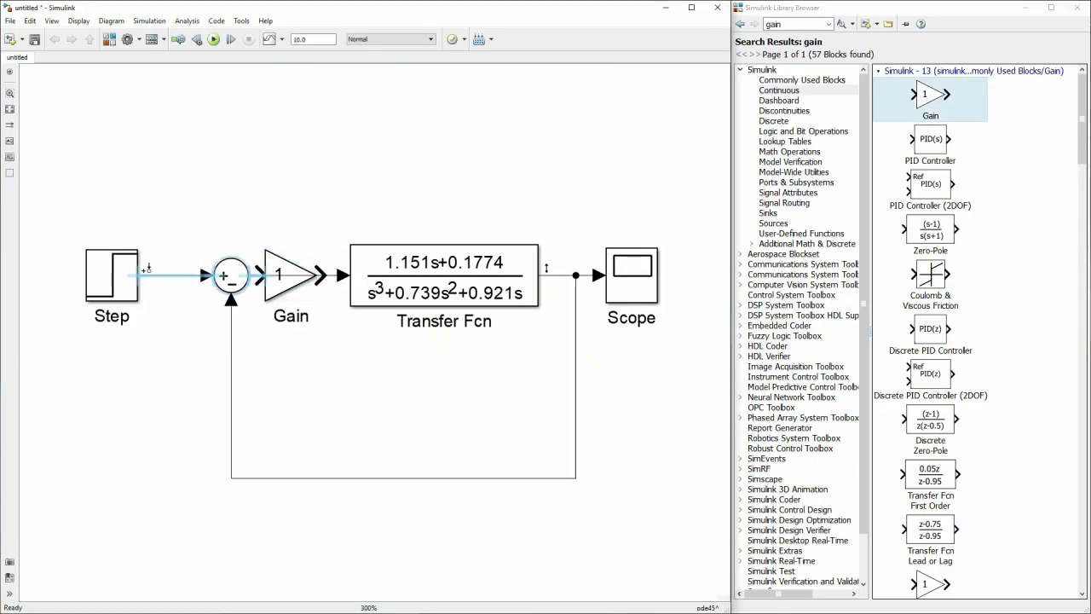
{"action": "left_click", "coordinate": [284, 242]}
{"action": "key", "text": "Delete"}
Step: Set the Gain block's gain to 12
{"action": "double_click", "coordinate": [291, 274]}
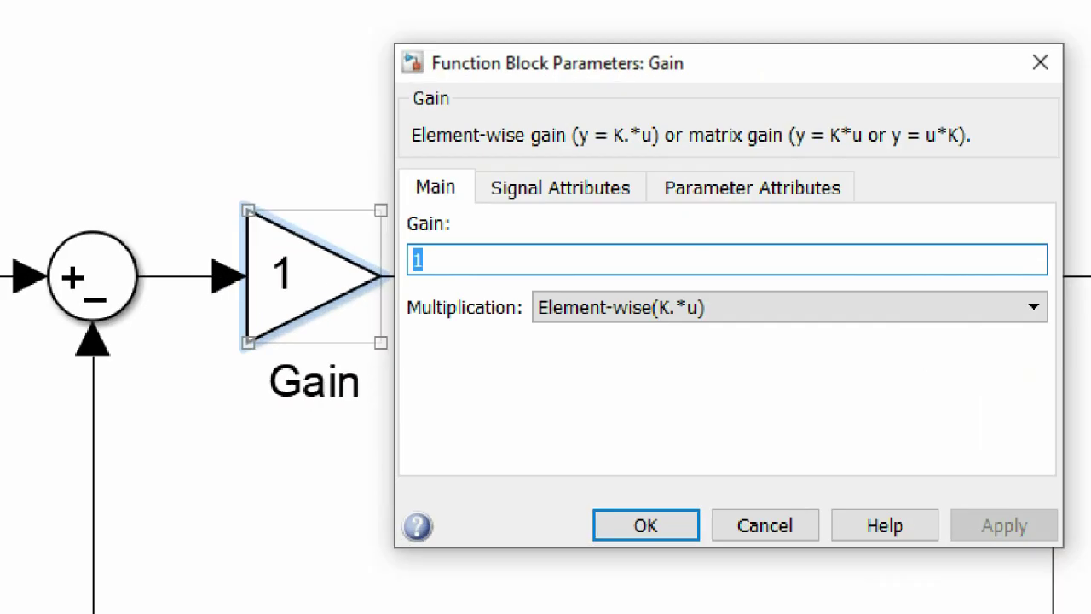
{"action": "type", "text": "12"}
{"action": "left_click", "coordinate": [419, 371]}
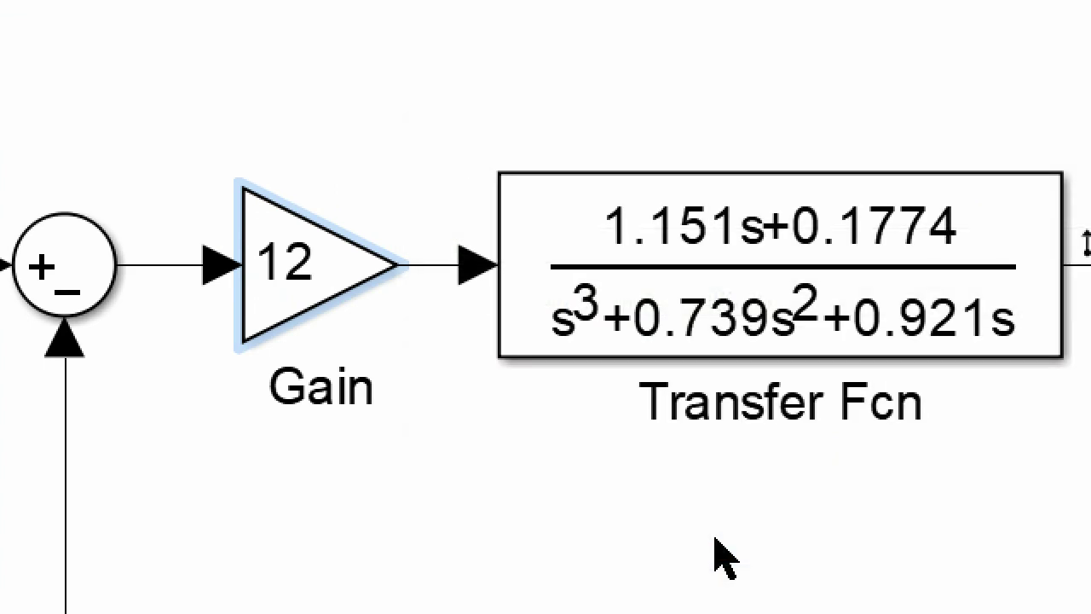
{"action": "left_click", "coordinate": [570, 529]}
Step: Rename the Gain block K and the Transfer Fcn block G(s)
{"action": "double_click", "coordinate": [321, 388]}
{"action": "type", "text": "K"}
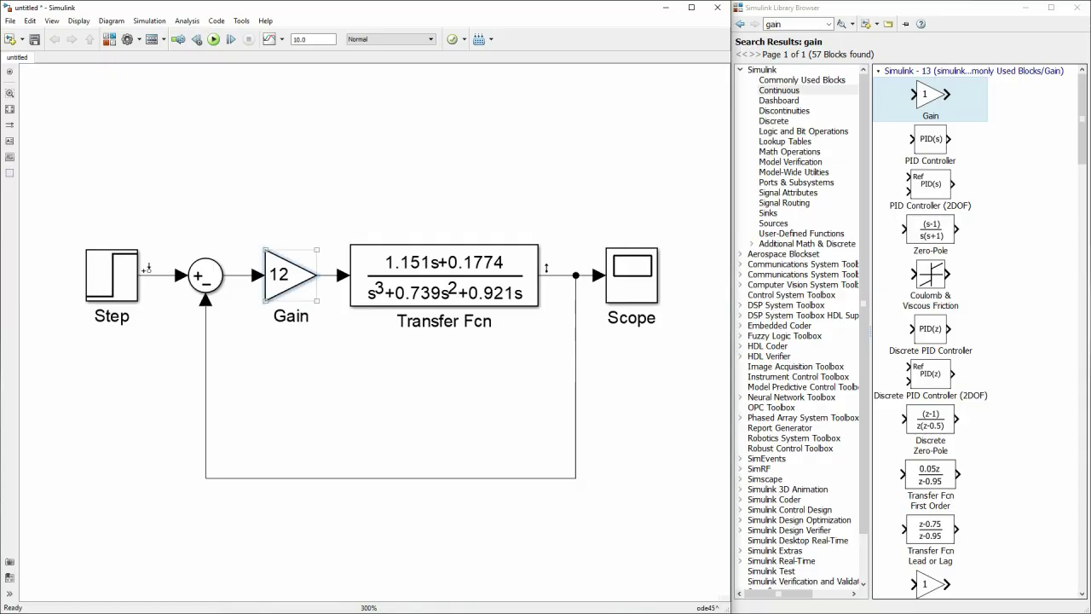
{"action": "left_click", "coordinate": [397, 321]}
{"action": "left_click_drag", "start_coordinate": [438, 321], "coordinate": [495, 320]}
{"action": "double_click", "coordinate": [498, 336]}
{"action": "left_click_drag", "start_coordinate": [397, 320], "coordinate": [492, 321]}
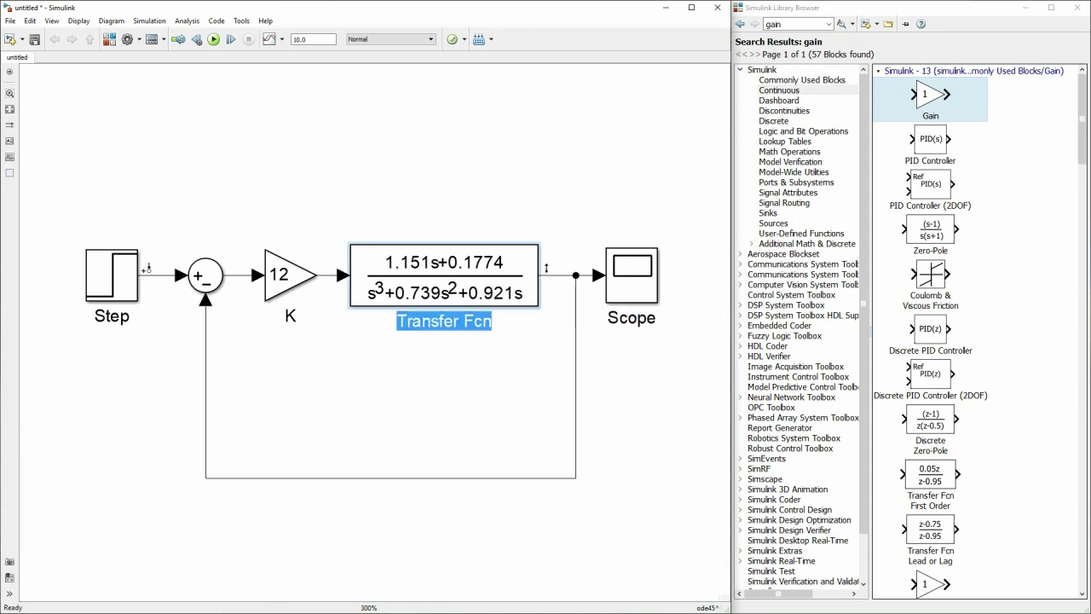
{"action": "type", "text": "G(s)"}
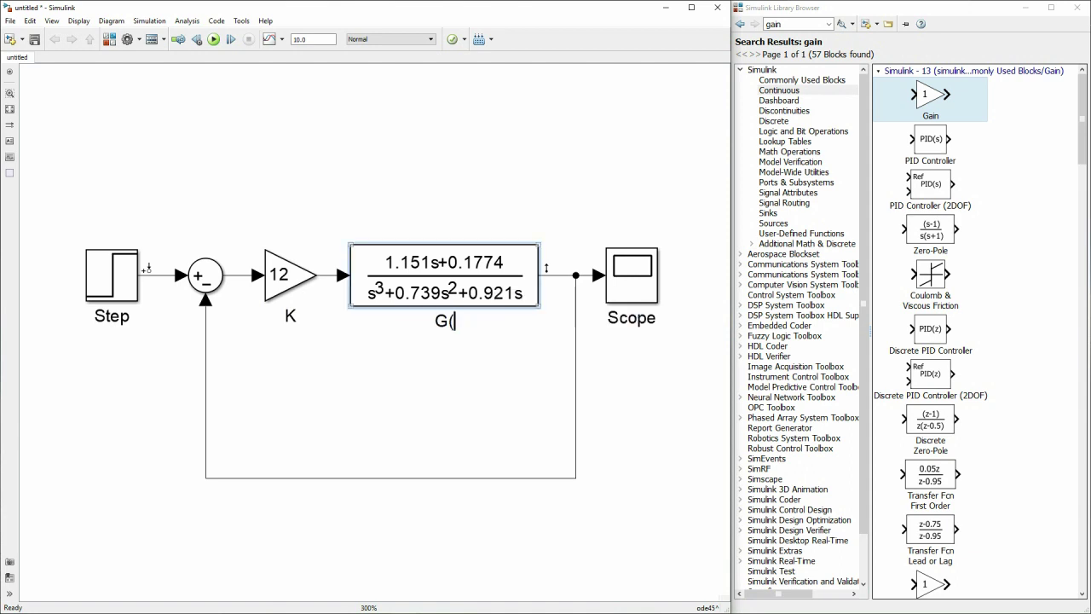
{"action": "left_click", "coordinate": [480, 344]}
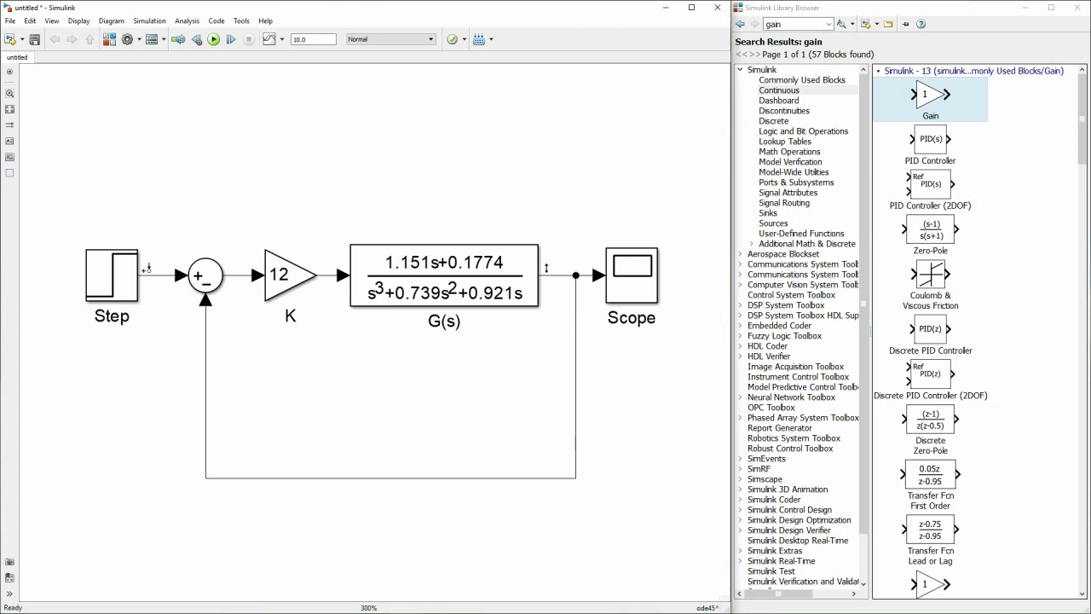
Step: Switch to the MATLAB editor and define k = 12; under the Bode comment in design_vid.m
{"action": "left_click", "coordinate": [666, 6]}
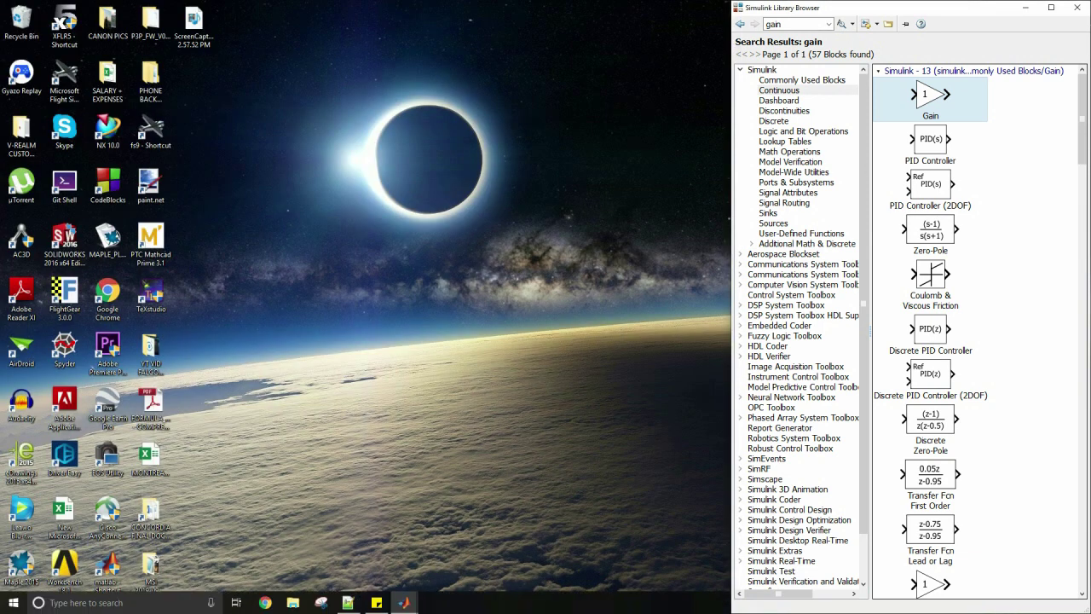
{"action": "left_click", "coordinate": [404, 603]}
{"action": "left_click", "coordinate": [268, 559]}
{"action": "left_click", "coordinate": [609, 422]}
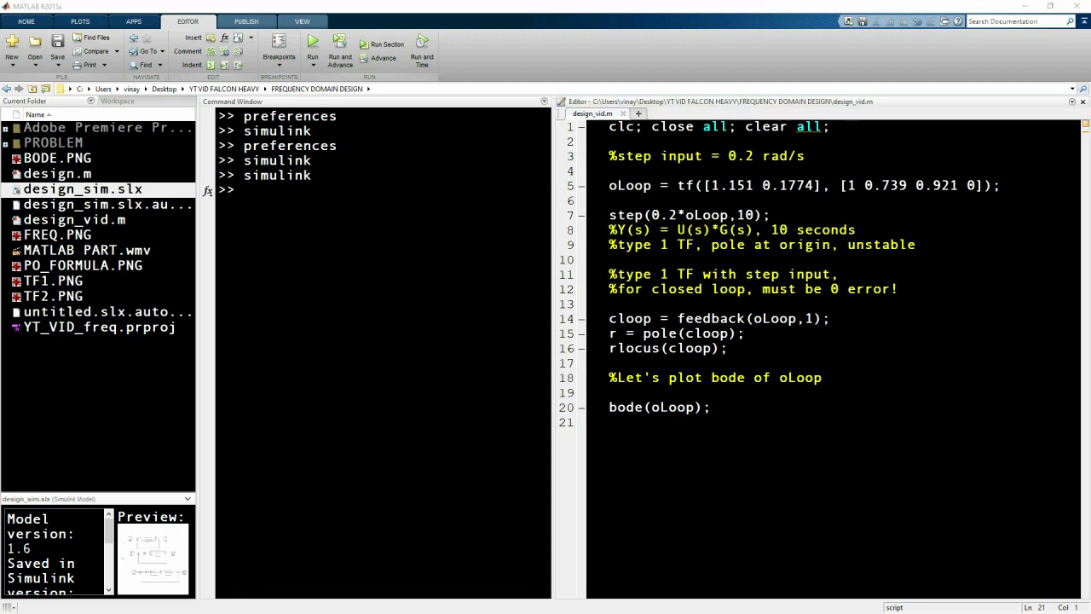
{"action": "left_click", "coordinate": [609, 422]}
{"action": "type", "text": "k ="}
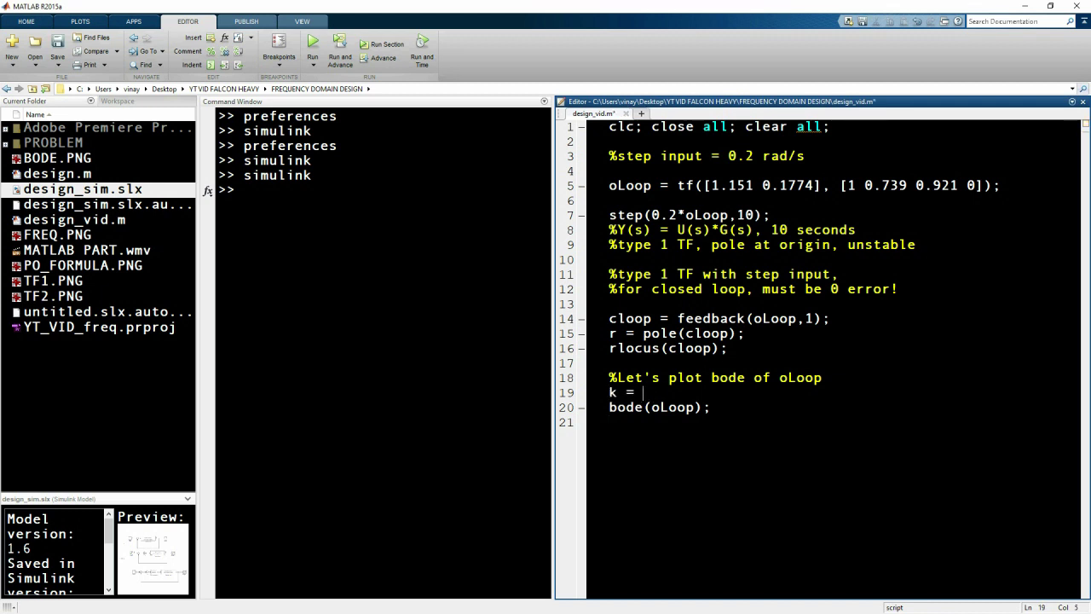
{"action": "type", "text": " 12;"}
{"action": "key", "text": "Return"}
Step: Make the script plot bode(oLoop) and bode(k*oLoop) on the same figure using hold on, and run it
{"action": "left_click", "coordinate": [652, 422]}
{"action": "type", "text": "k*"}
{"action": "left_click", "coordinate": [608, 408]}
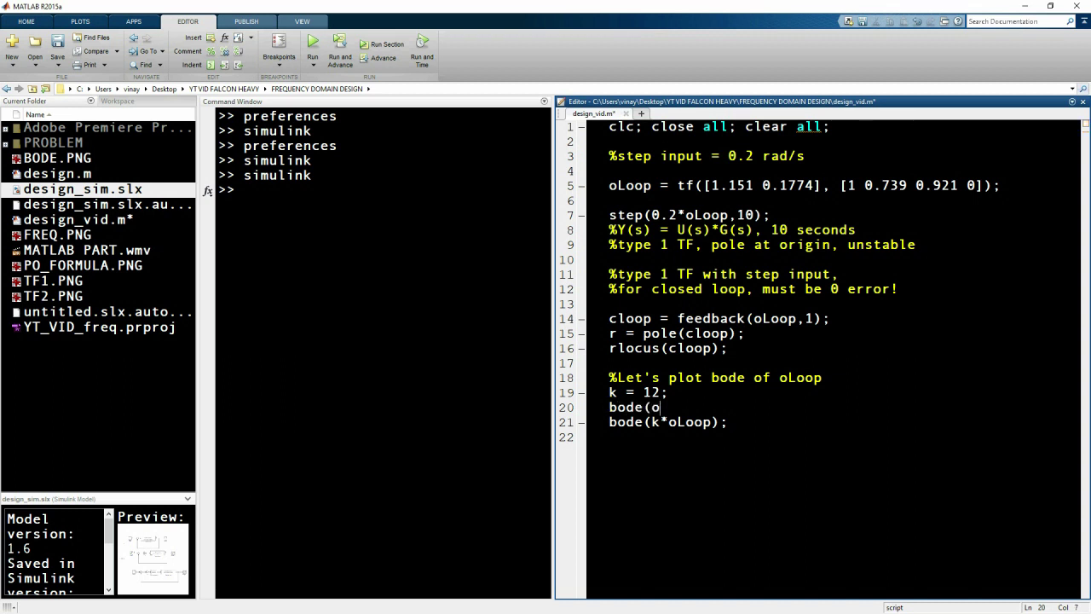
{"action": "type", "text": "bode(oLoop);"}
{"action": "key", "text": "Return"}
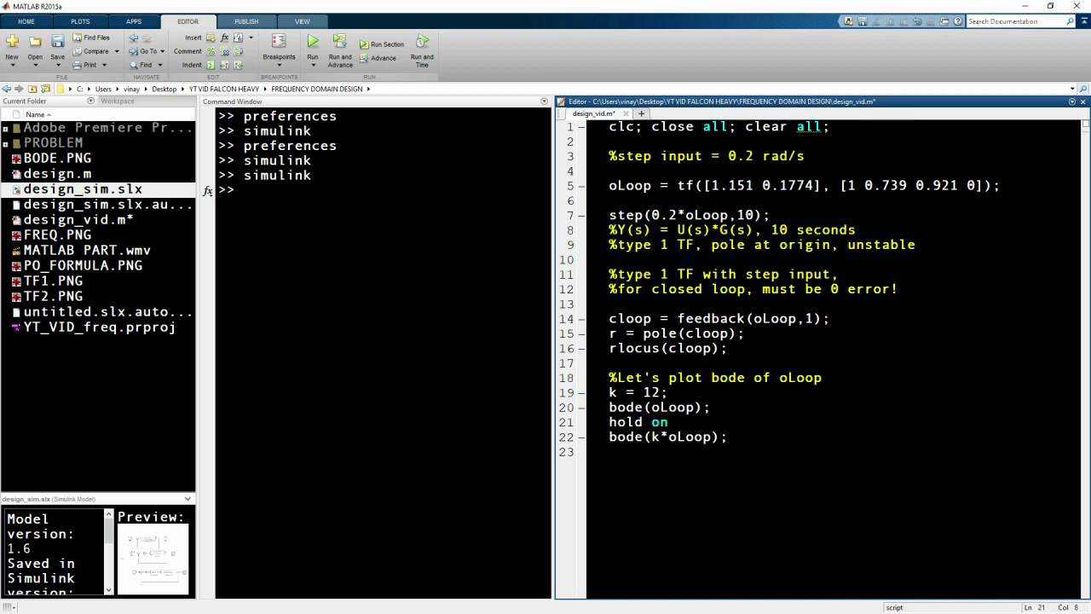
{"action": "left_click", "coordinate": [313, 47]}
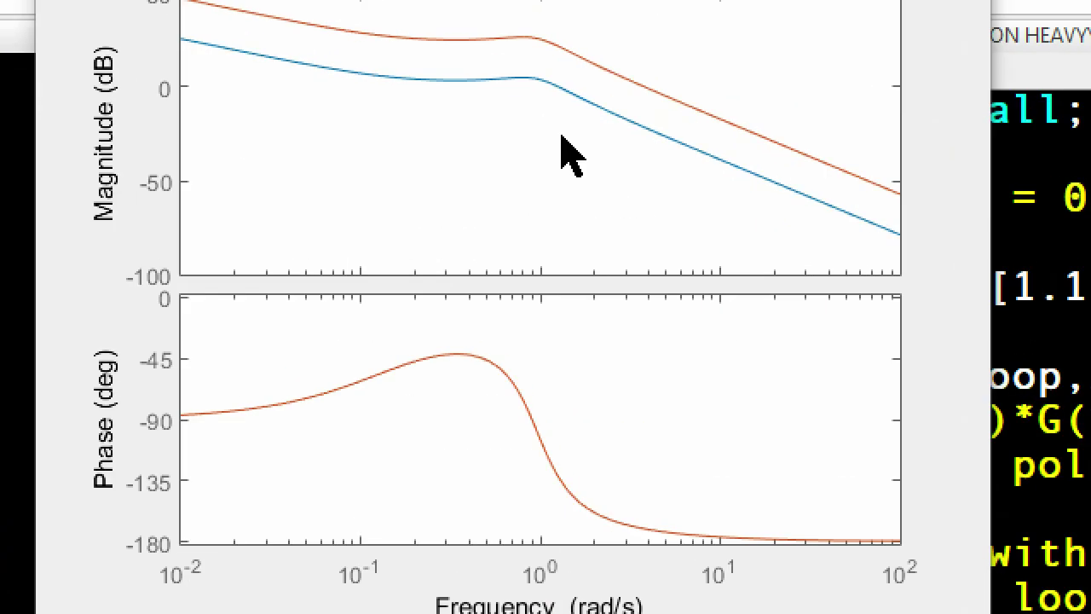
Step: Turn on the grid and stability margins in the Bode plot and inspect the phase margin marker of the original loop
{"action": "right_click", "coordinate": [480, 122]}
{"action": "mouse_move", "coordinate": [545, 219]}
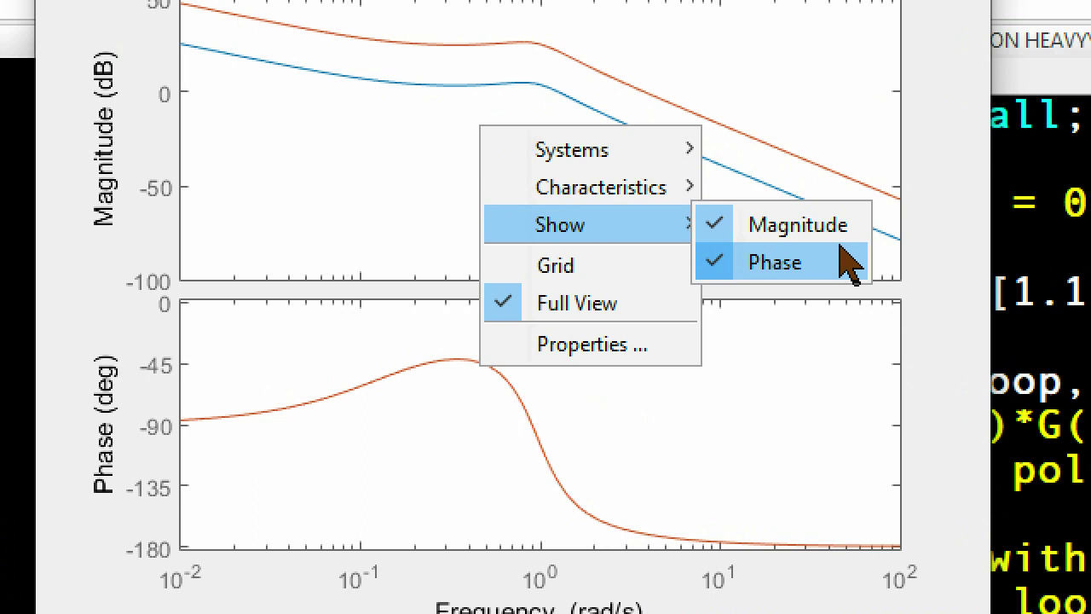
{"action": "left_click", "coordinate": [645, 264]}
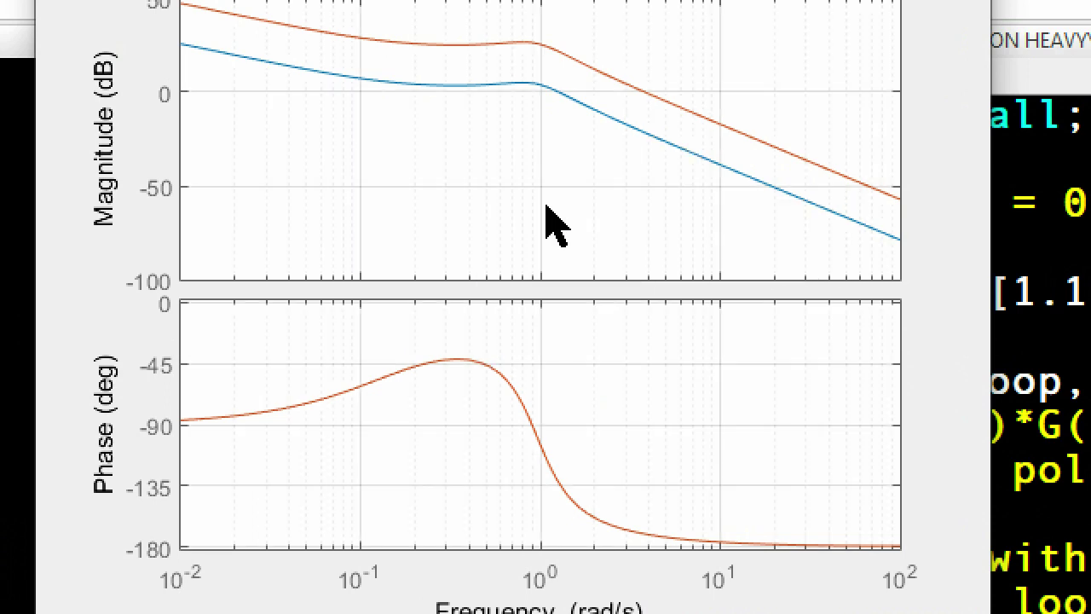
{"action": "right_click", "coordinate": [490, 179]}
{"action": "mouse_move", "coordinate": [608, 237]}
{"action": "left_click", "coordinate": [850, 275]}
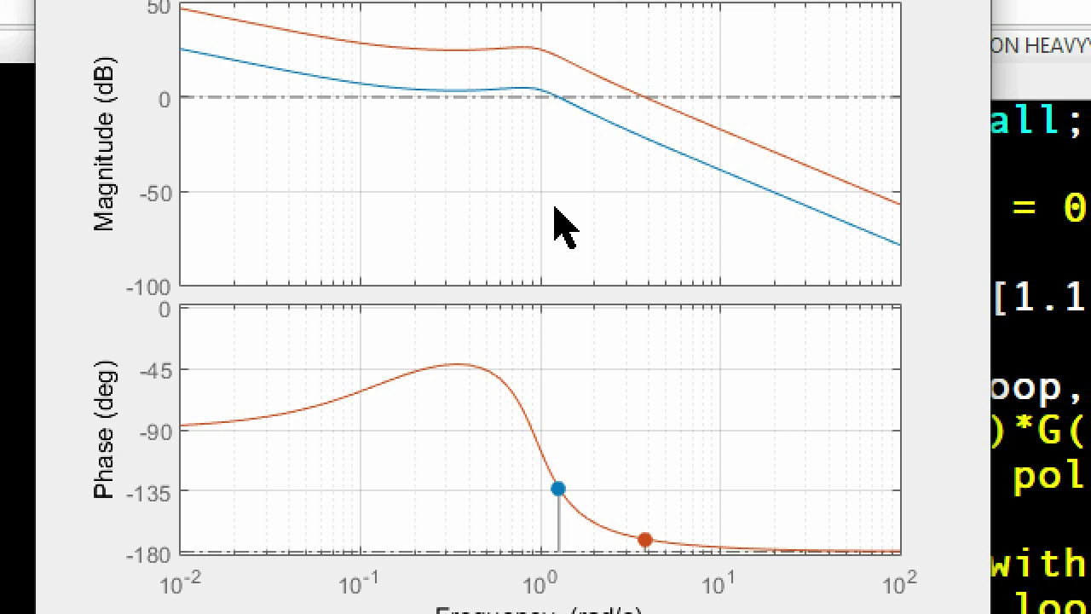
{"action": "left_click", "coordinate": [560, 490]}
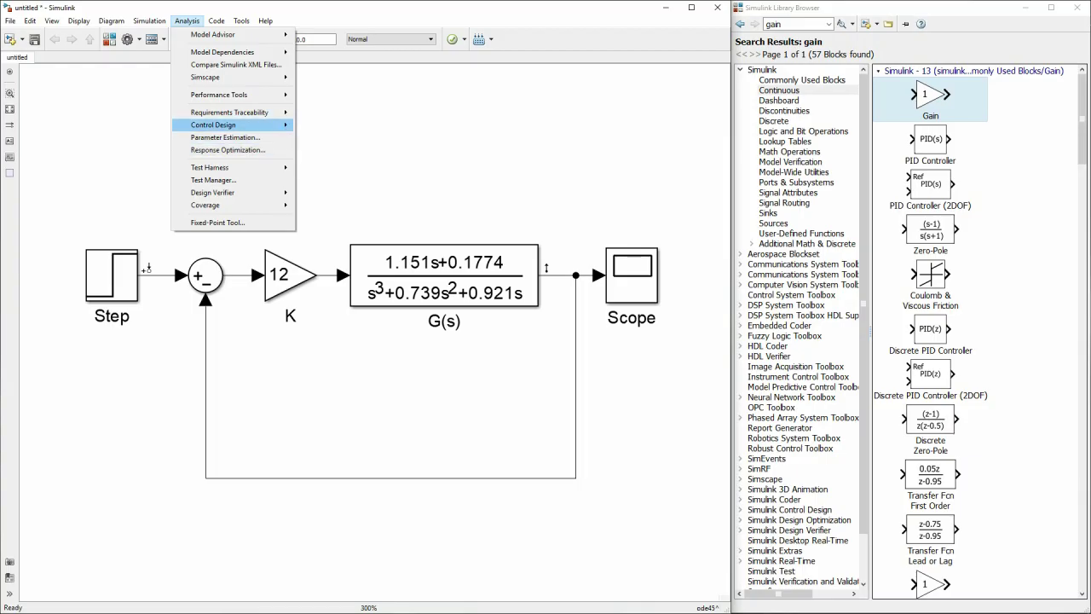
Step: Linearize the Simulink model containing gain K with a step response plot and display the data of its Peak Response
{"action": "mouse_move", "coordinate": [205, 176]}
{"action": "left_click", "coordinate": [431, 136]}
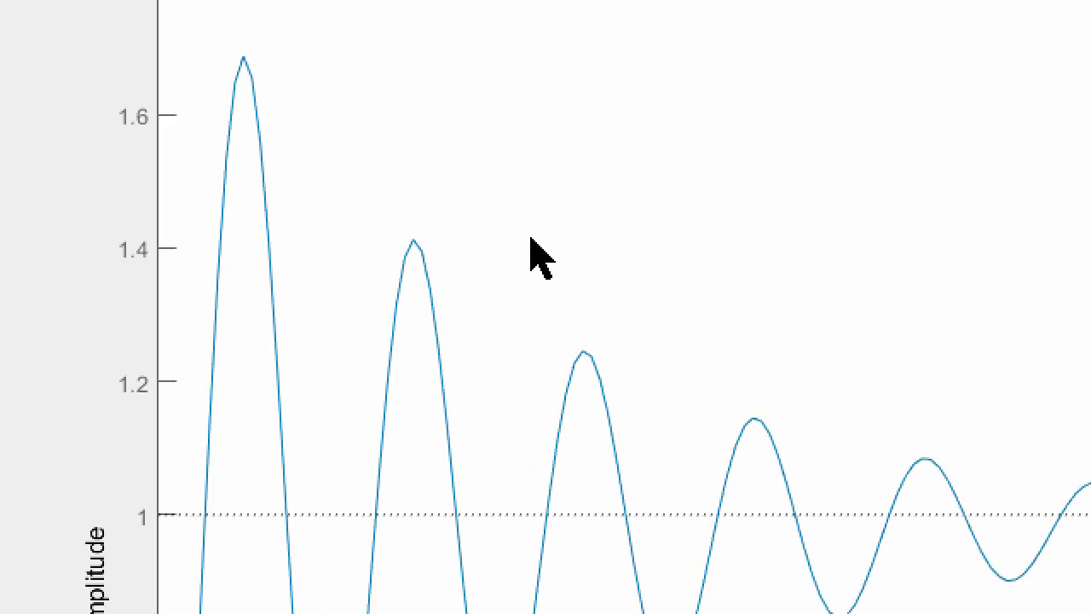
{"action": "right_click", "coordinate": [516, 229]}
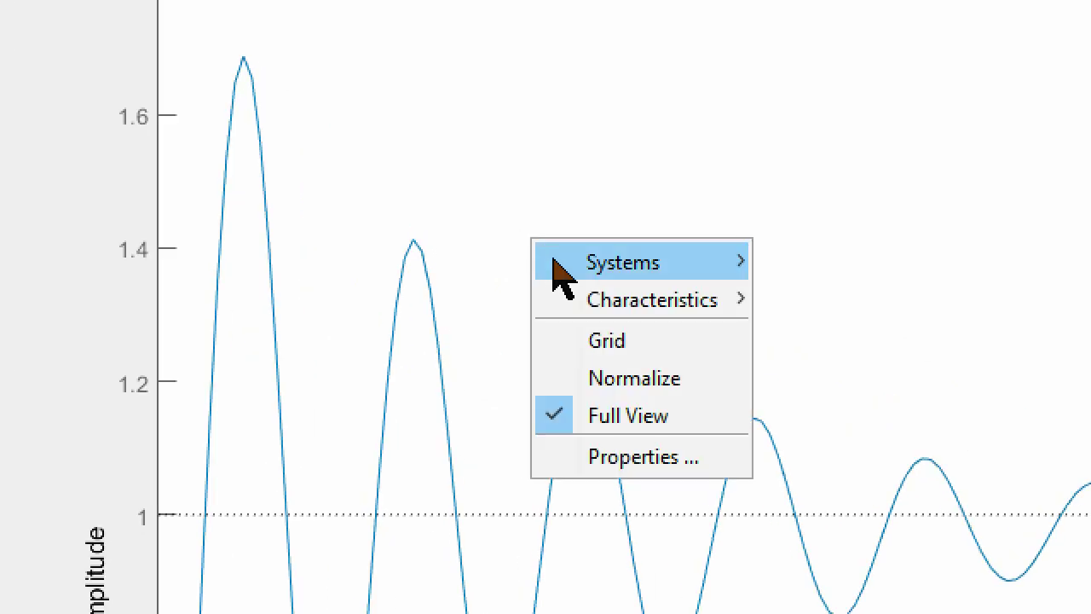
{"action": "mouse_move", "coordinate": [713, 303]}
{"action": "left_click", "coordinate": [793, 301]}
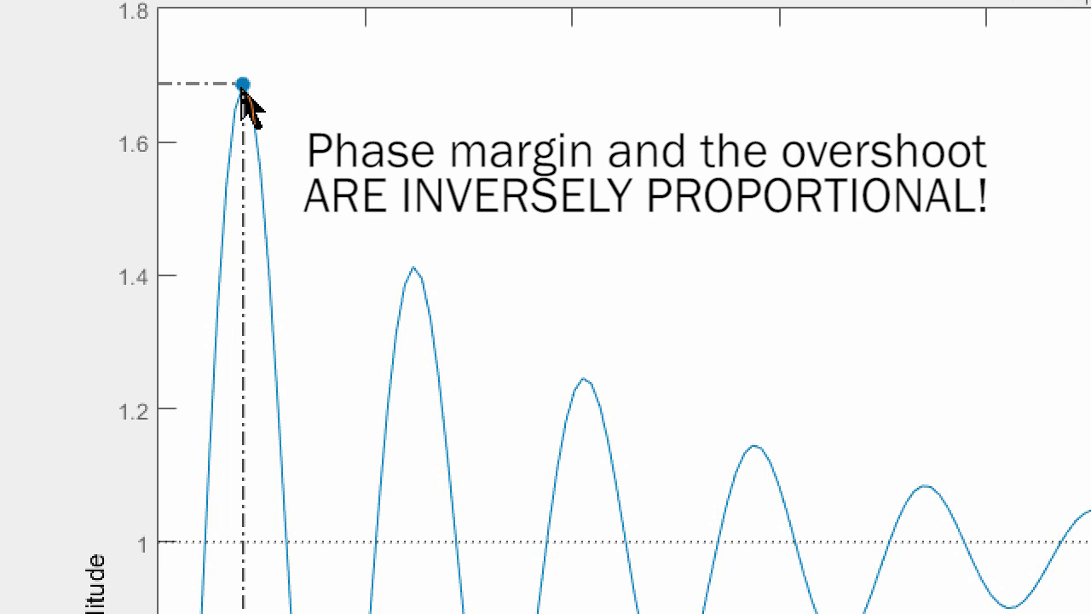
{"action": "left_click", "coordinate": [242, 86]}
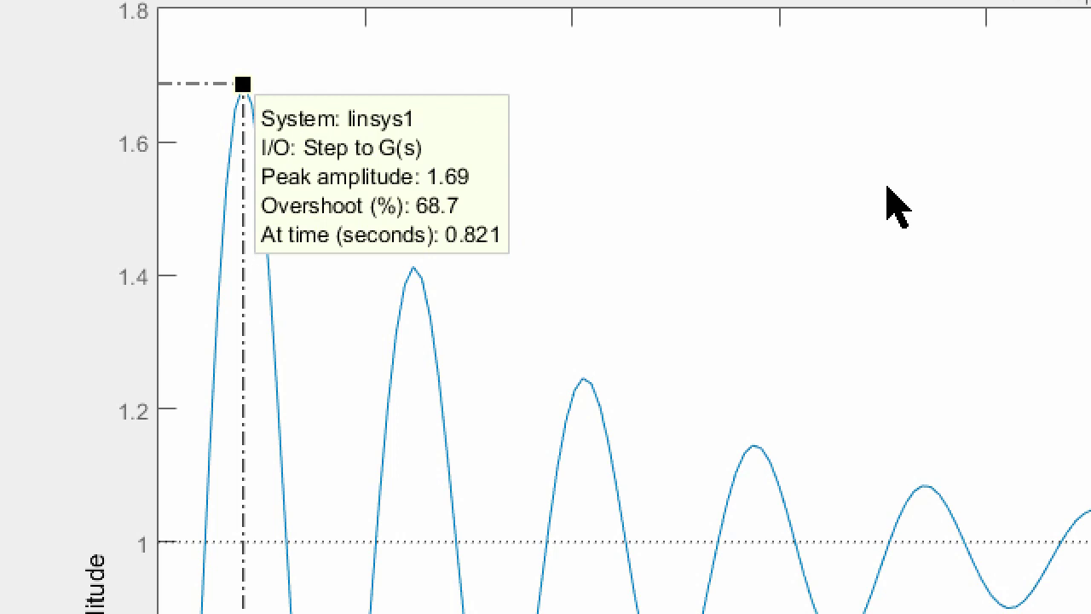
Step: Mark the Settling Time and Rise Time on the step response of G(s) and display both data labels
{"action": "right_click", "coordinate": [721, 205]}
{"action": "mouse_move", "coordinate": [746, 225]}
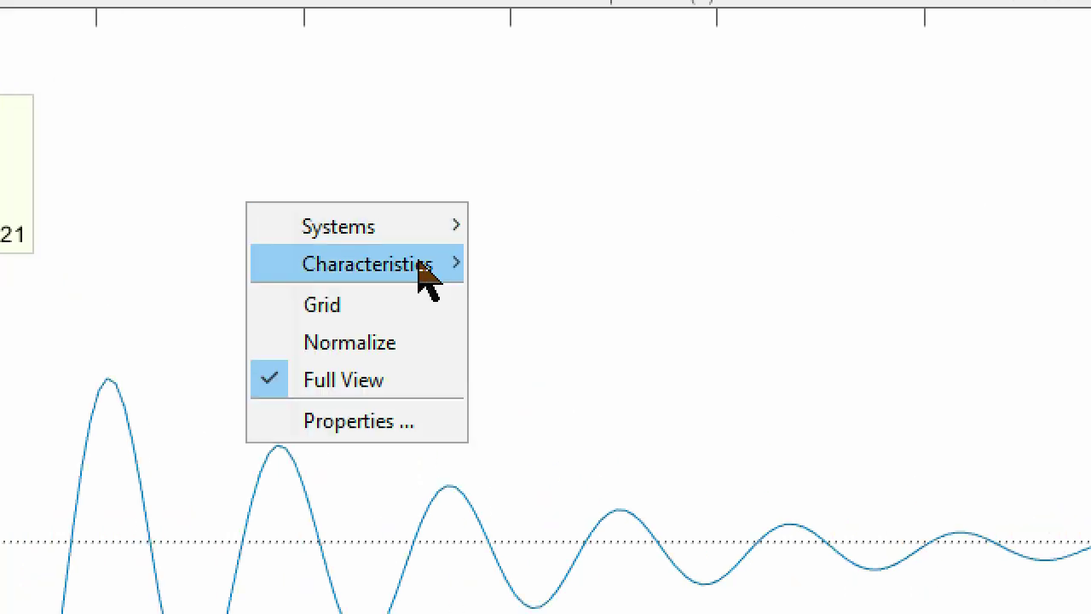
{"action": "mouse_move", "coordinate": [480, 266]}
{"action": "left_click", "coordinate": [501, 300]}
{"action": "right_click", "coordinate": [499, 296]}
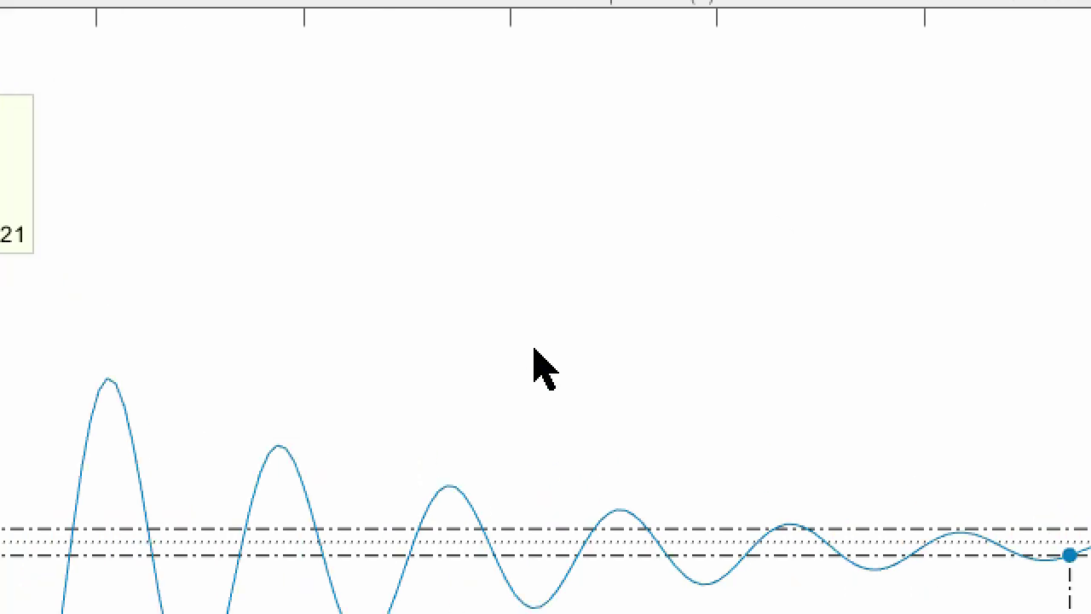
{"action": "mouse_move", "coordinate": [539, 365]}
{"action": "left_click", "coordinate": [786, 433]}
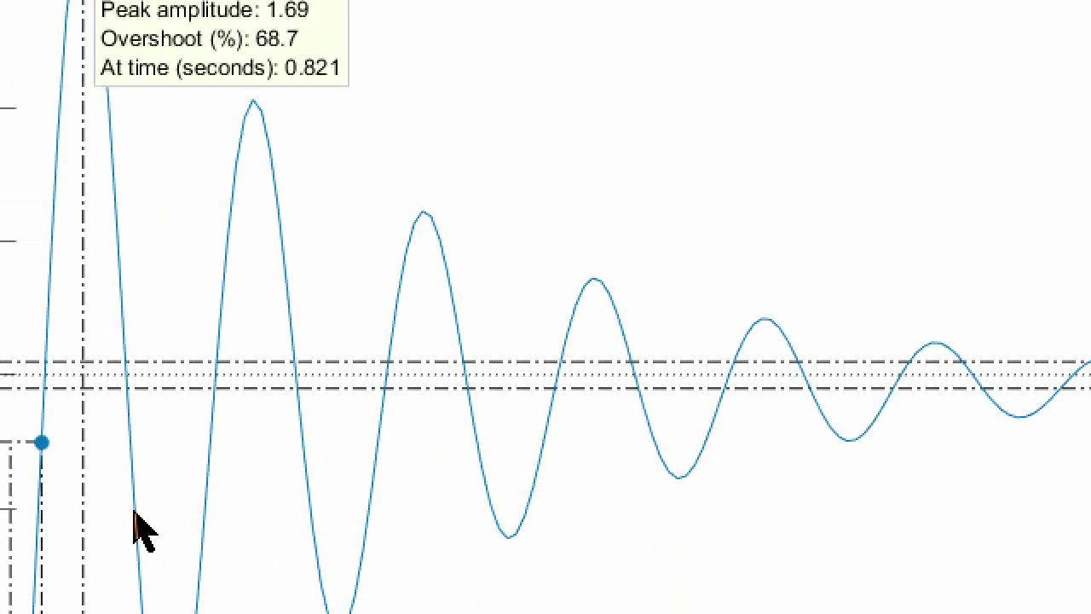
{"action": "left_click", "coordinate": [270, 443]}
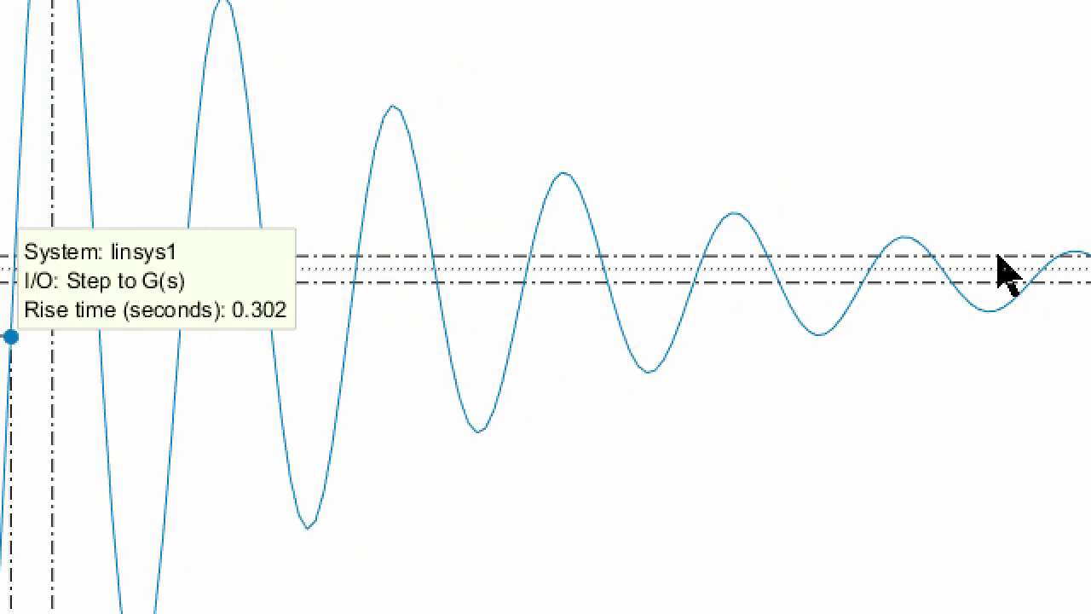
{"action": "left_click", "coordinate": [955, 283]}
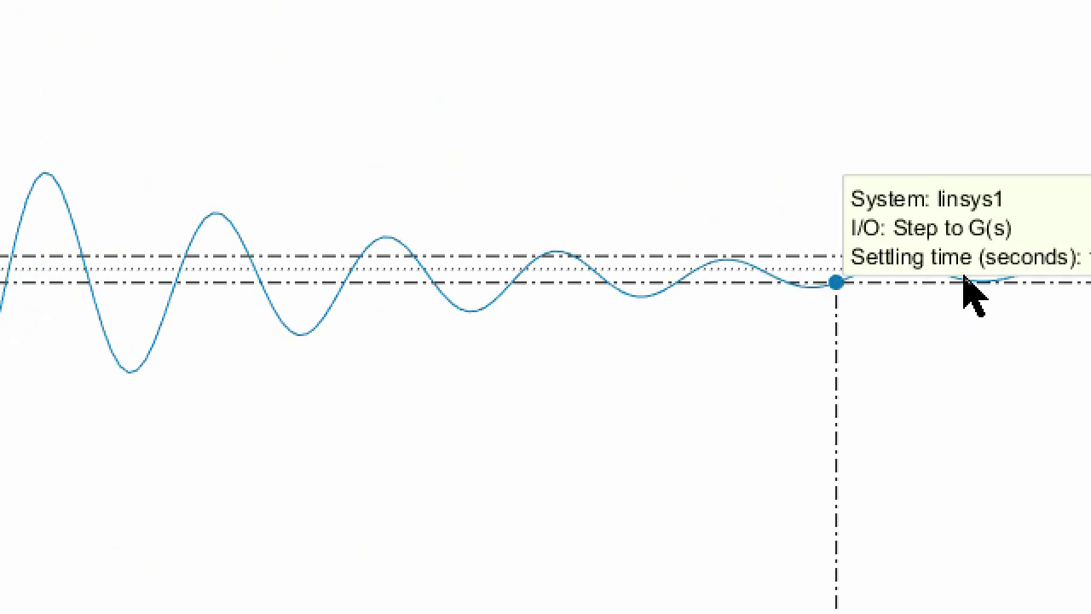